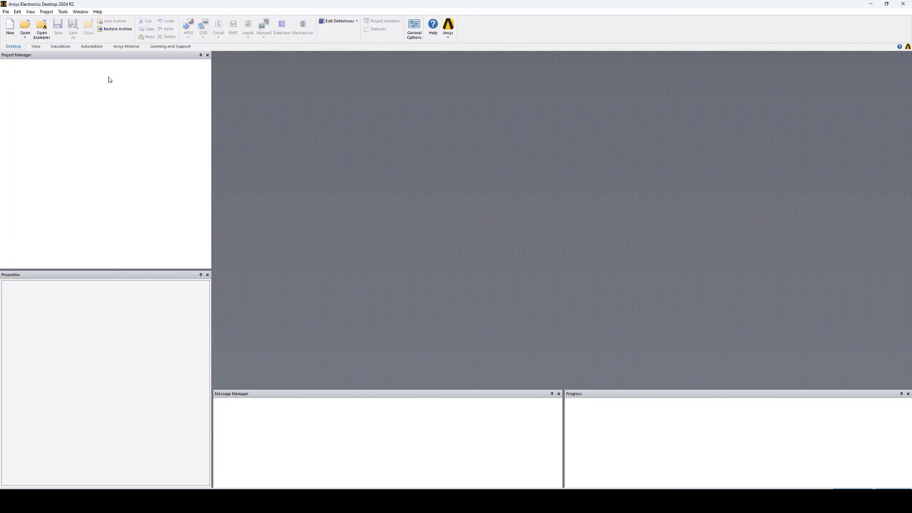
Open the HFSS Antenna Toolkit wizard and choose the Rectangular-Probe Fed patch antenna.
left_click(93, 46)
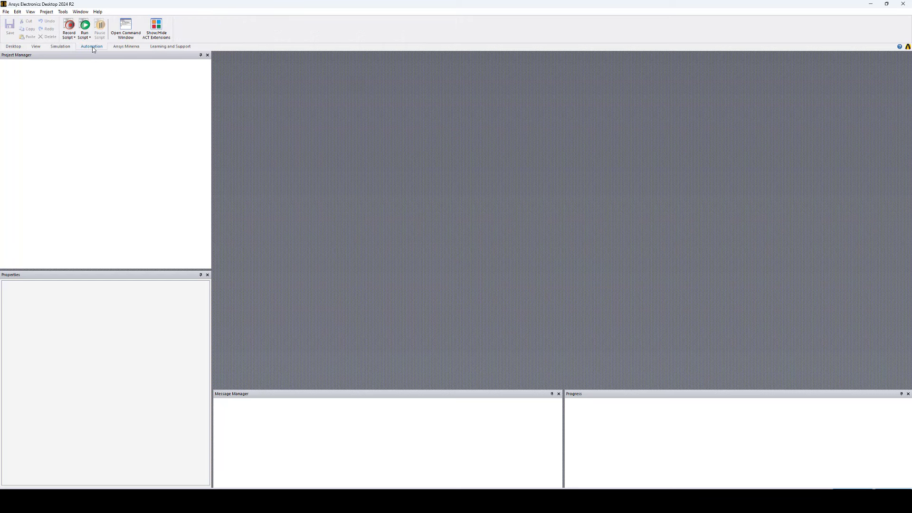
left_click(158, 35)
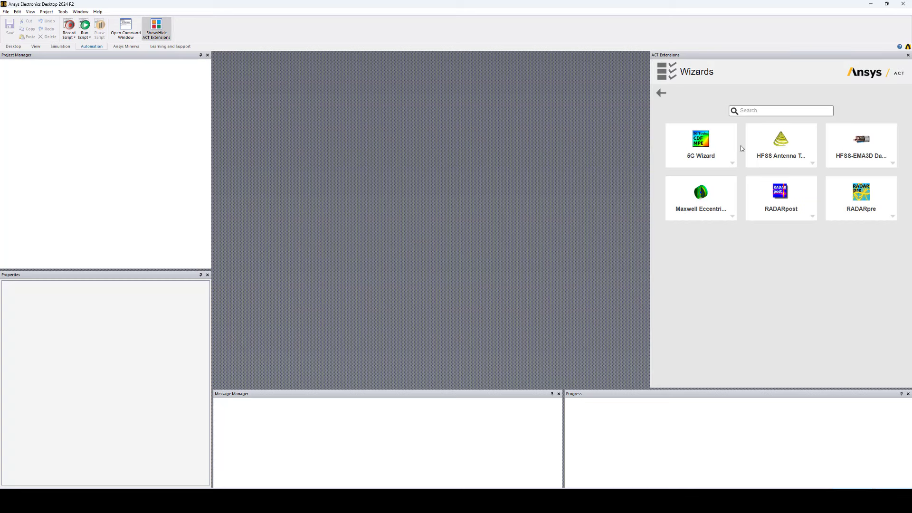
left_click(772, 145)
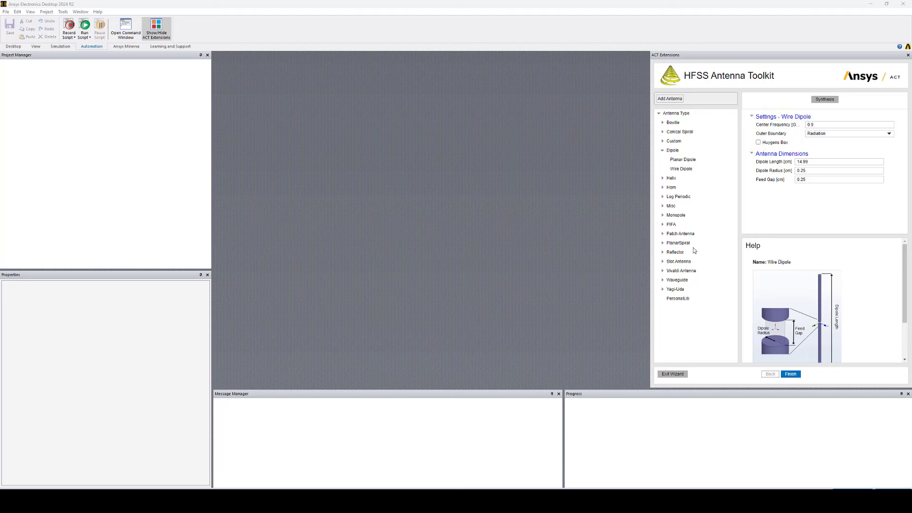
left_click(663, 234)
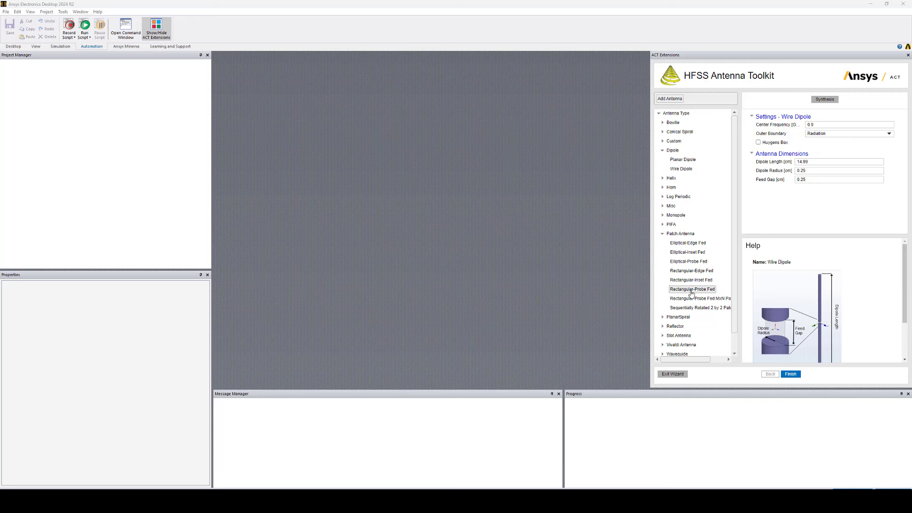
left_click(689, 292)
Synthesize the patch antenna for a 2.4 GHz center frequency with FR4_epoxy as the substrate material.
left_click(820, 124)
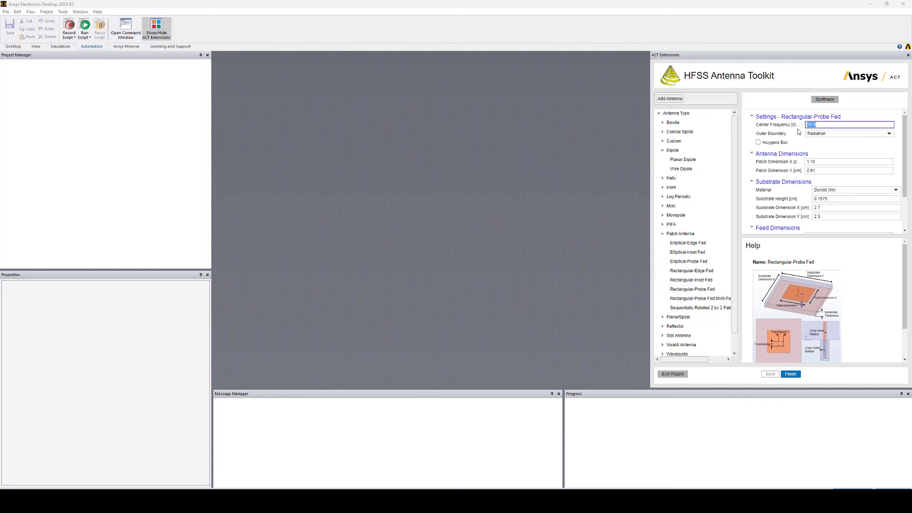
type("2.4")
left_click(836, 190)
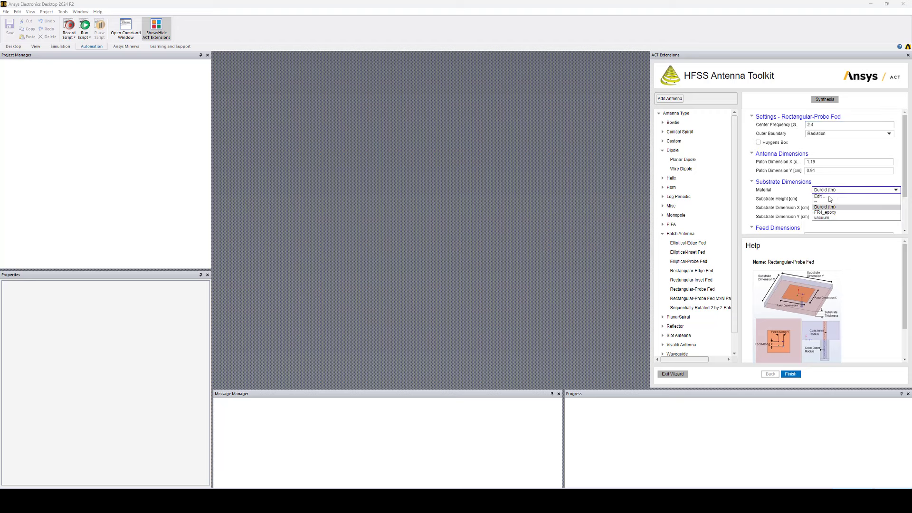
left_click(831, 213)
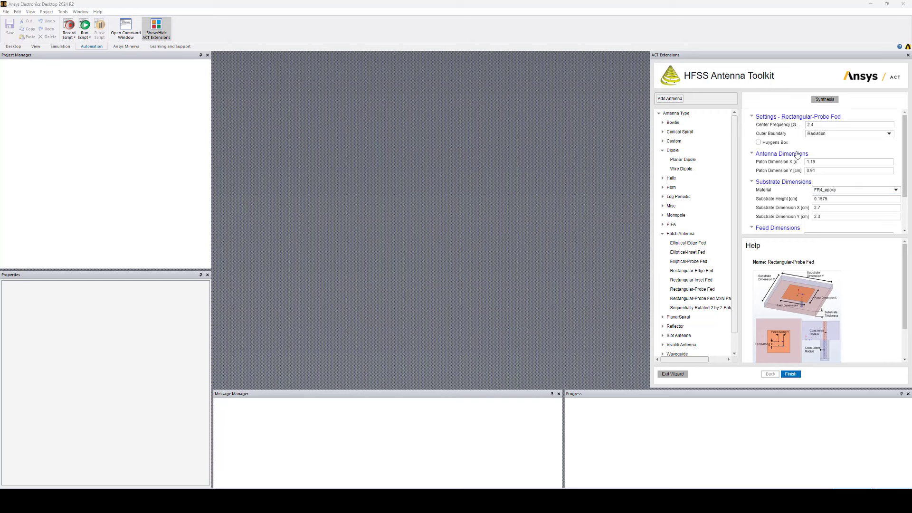
left_click(826, 103)
Set the substrate dimensions to 8.7 cm in X and 7.4 cm in Y, and generate the antenna model.
left_click(816, 209)
key("BackSpace")
key("BackSpace")
left_click(818, 217)
key("BackSpace")
key("BackSpace")
type("7")
left_click(791, 375)
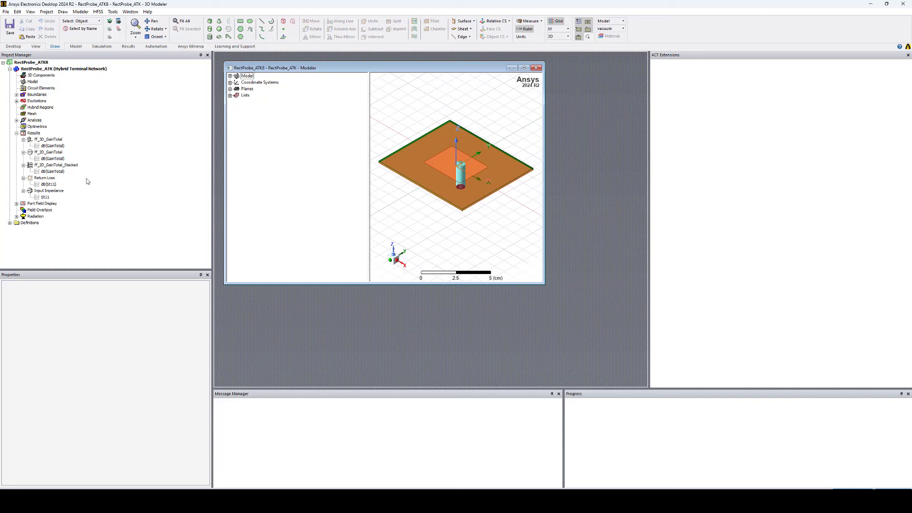
Close the ACT Extensions pane and maximize the modeler window to inspect the patch antenna at an angle.
left_click(908, 55)
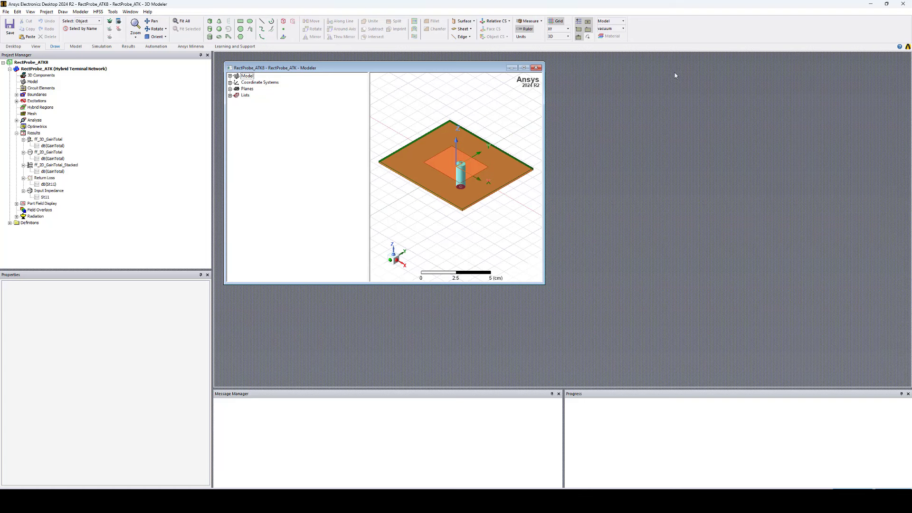
left_click(524, 68)
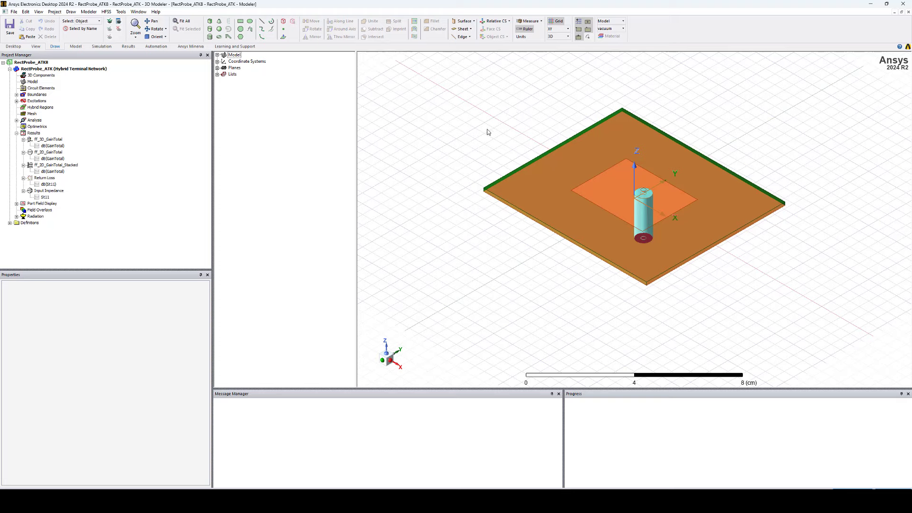
scroll(451, 182, "down", 2)
left_click(156, 29)
left_click_drag(477, 167, 477, 193)
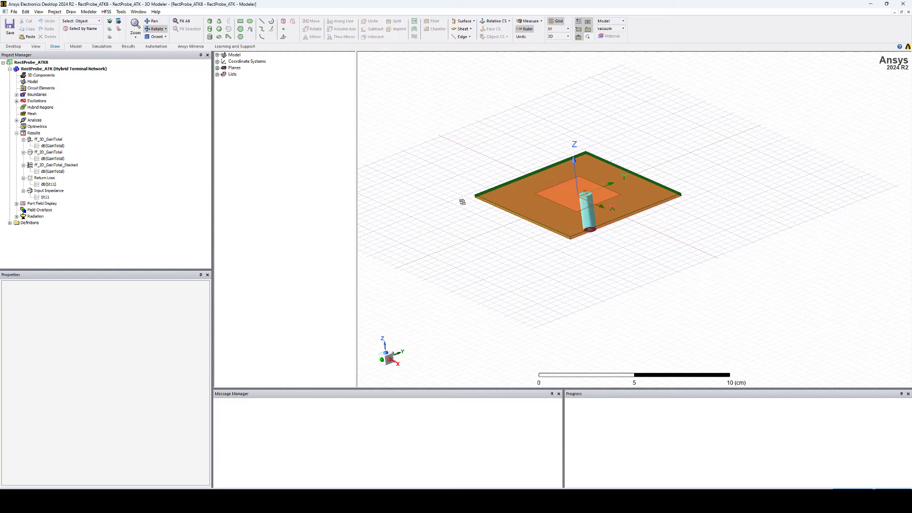
Turn off the auto-open region in the solution type settings and delete the RadiatingSurface vacuum box.
left_click(106, 12)
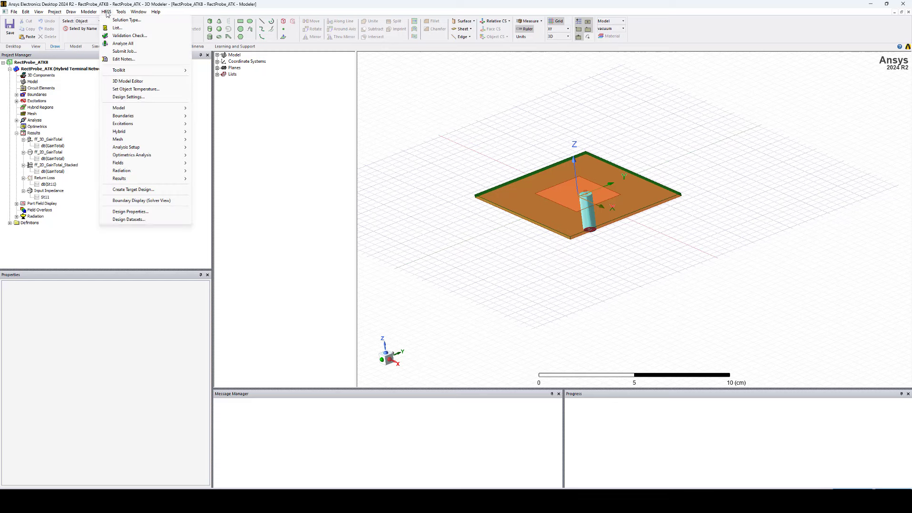
left_click(122, 21)
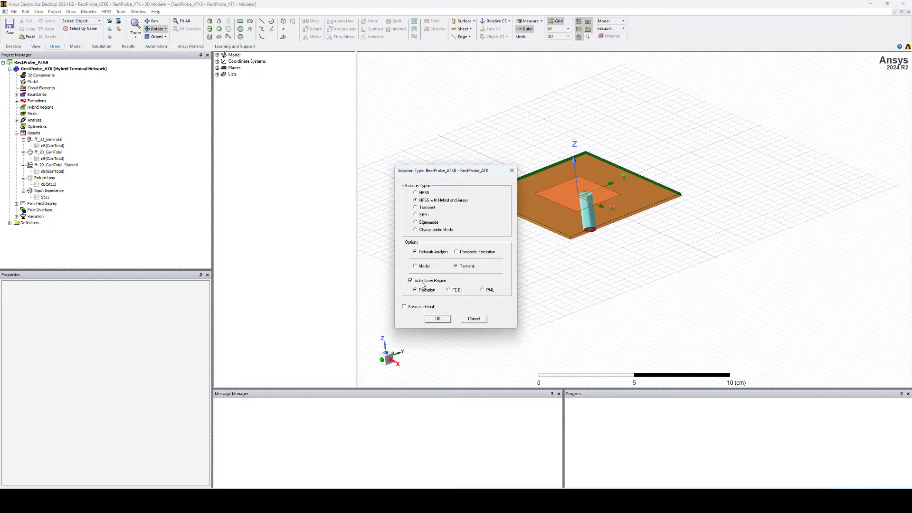
left_click(437, 319)
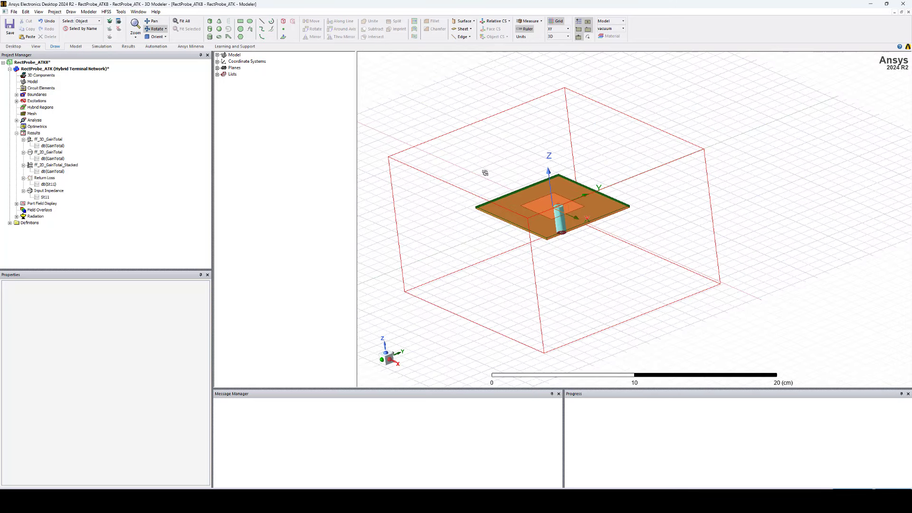
left_click(450, 150)
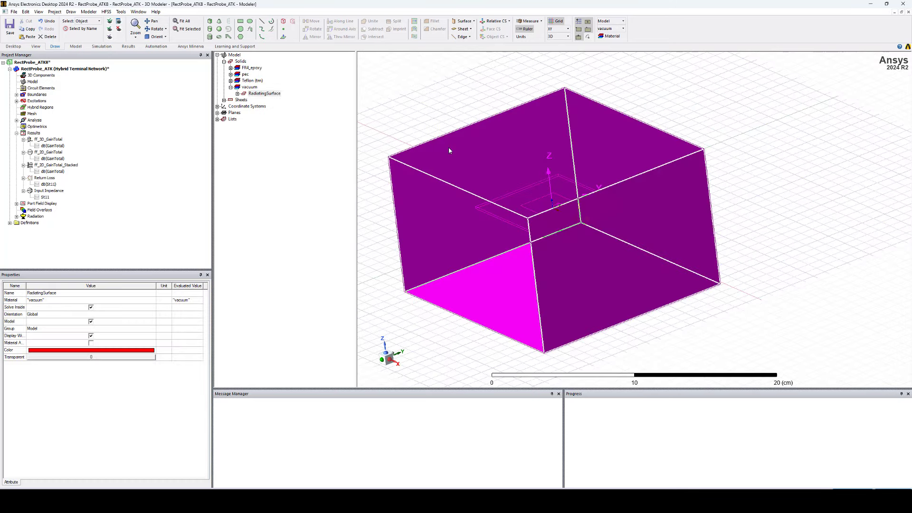
key("Delete")
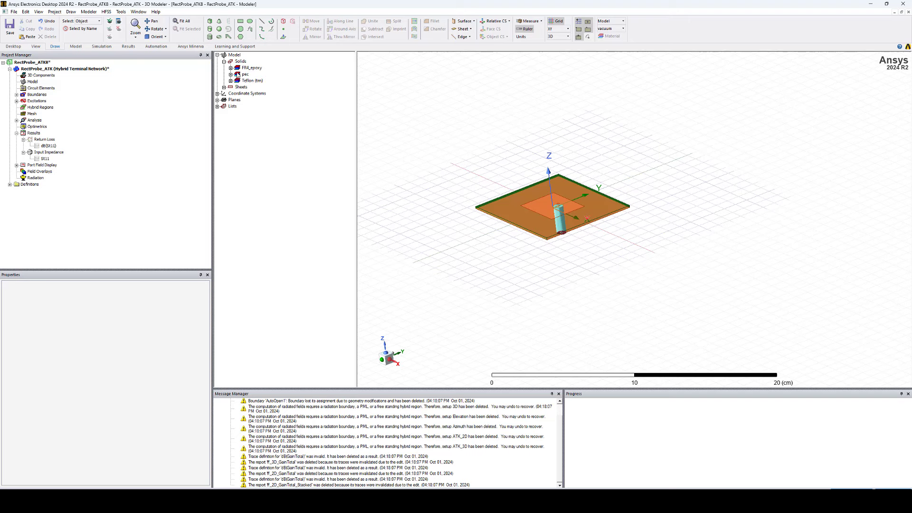
Duplicate the FR4_epoxy substrate solid sub in place by copying and pasting it.
left_click(231, 68)
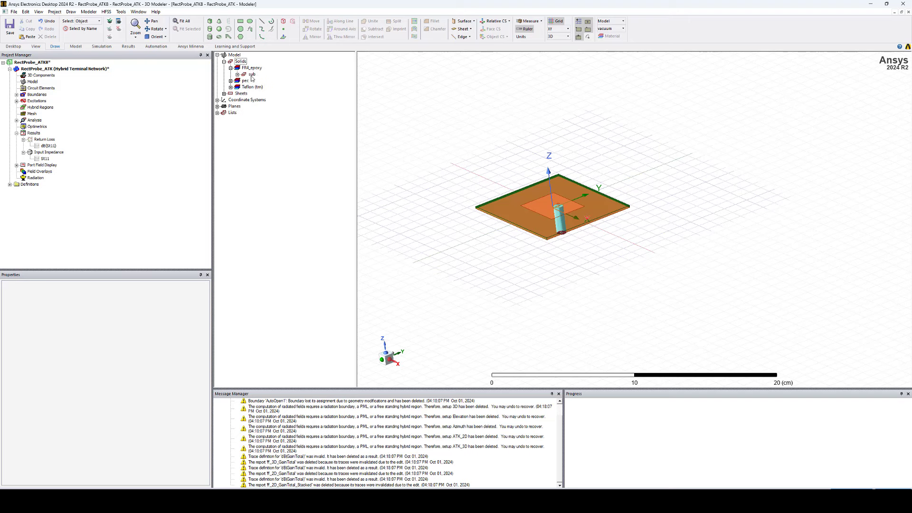
left_click(252, 75)
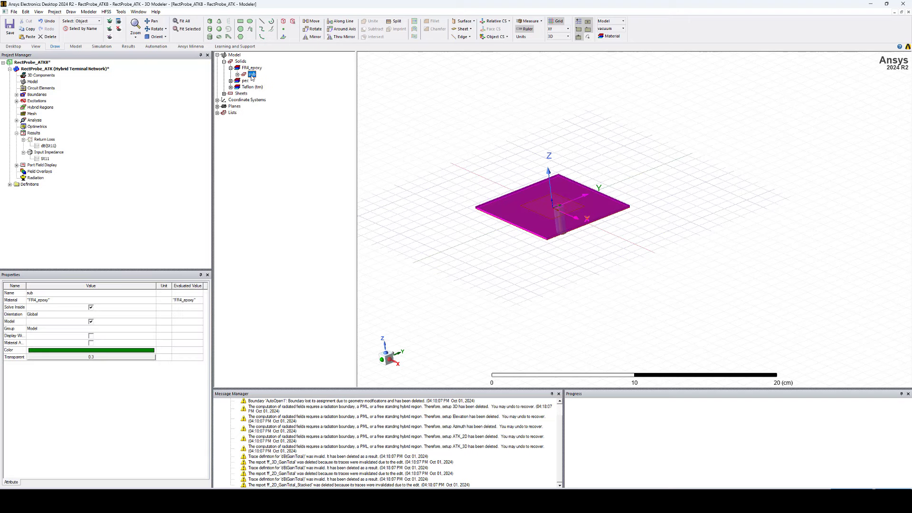
right_click(252, 75)
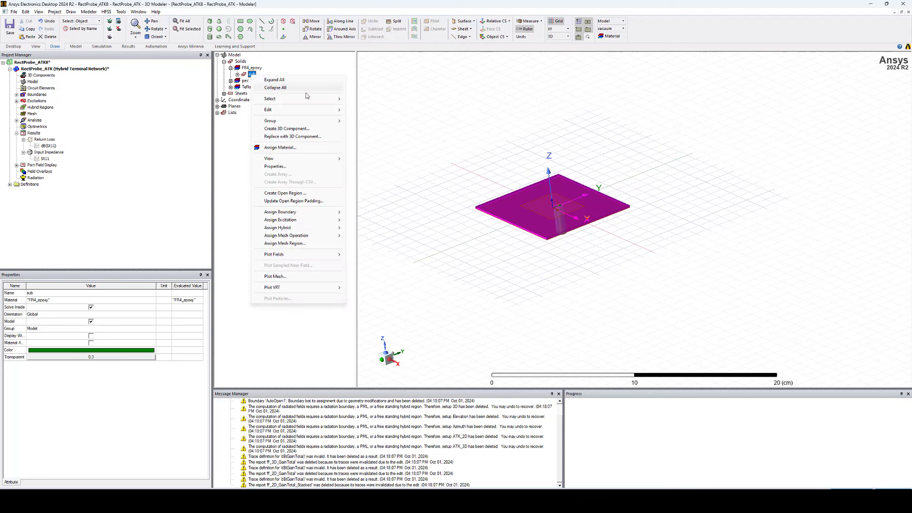
mouse_move(304, 110)
left_click(362, 110)
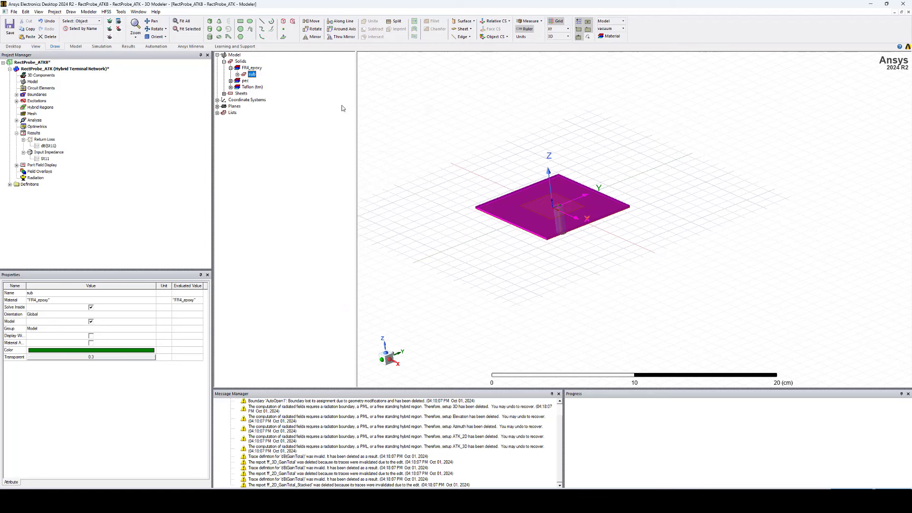
right_click(383, 99)
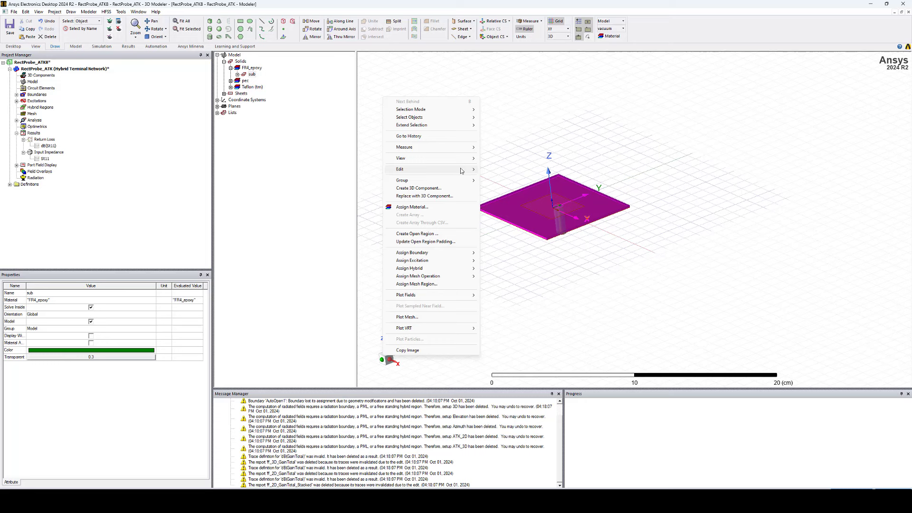
mouse_move(461, 169)
left_click(498, 177)
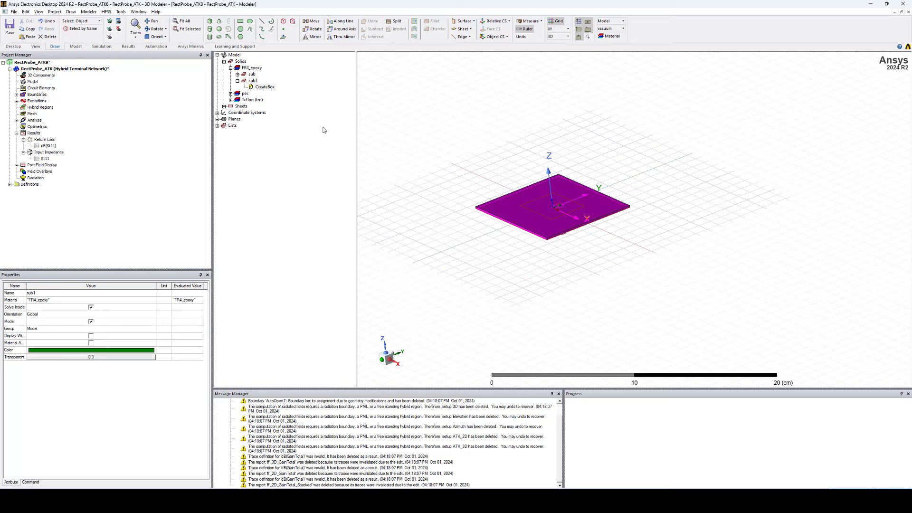
Set the Z size of the duplicated substrate box to 4 cm.
left_click(257, 88)
left_click(58, 330)
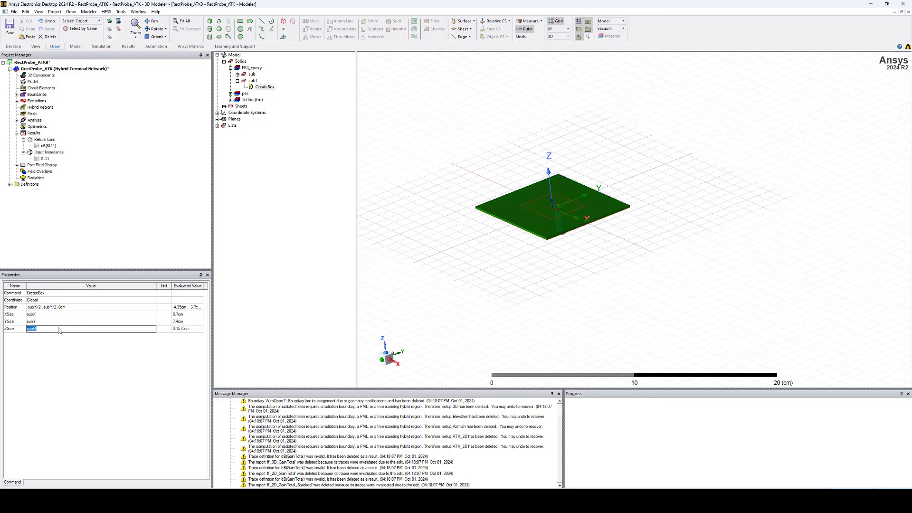
type("4cm")
key("Return")
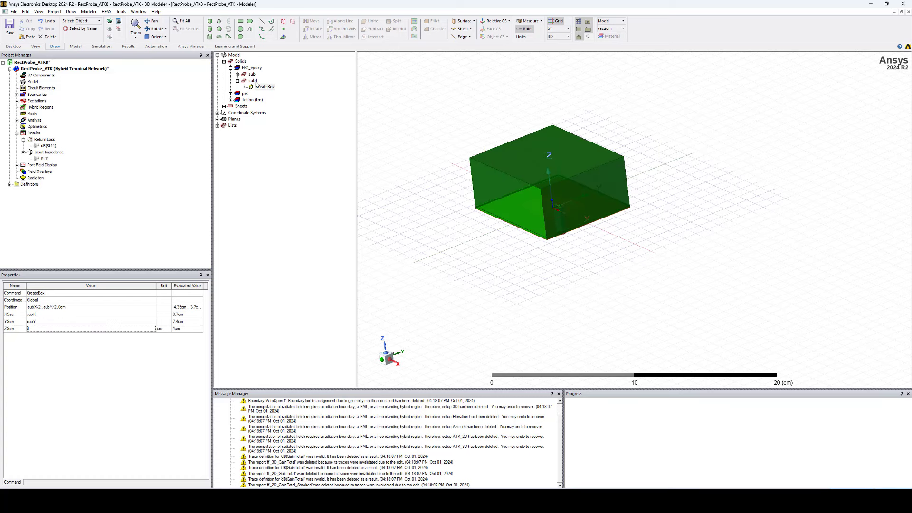
Assign vacuum as the material of the box sub1 and set its transparency to 0.9.
left_click(254, 82)
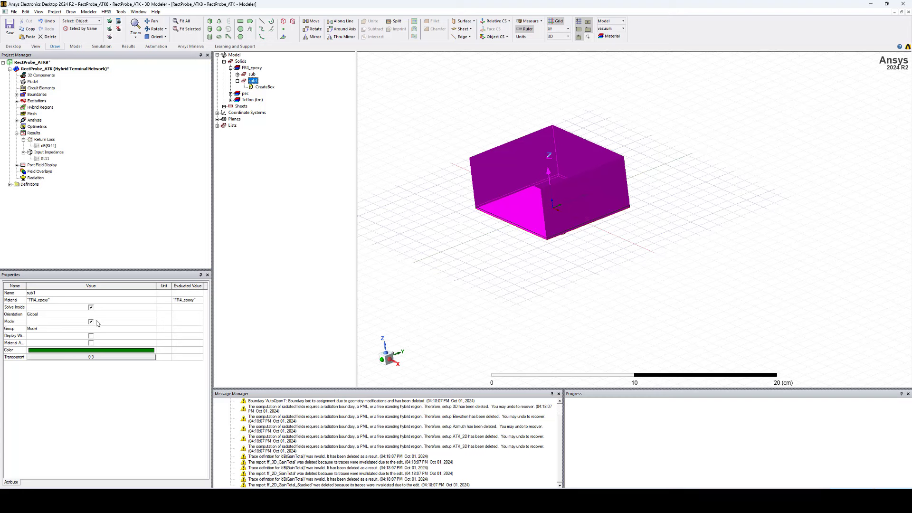
left_click(35, 301)
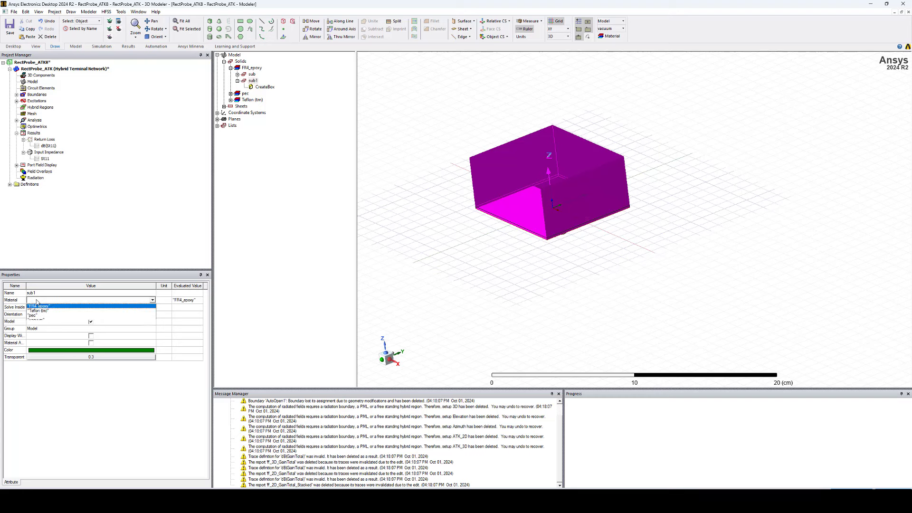
left_click(37, 329)
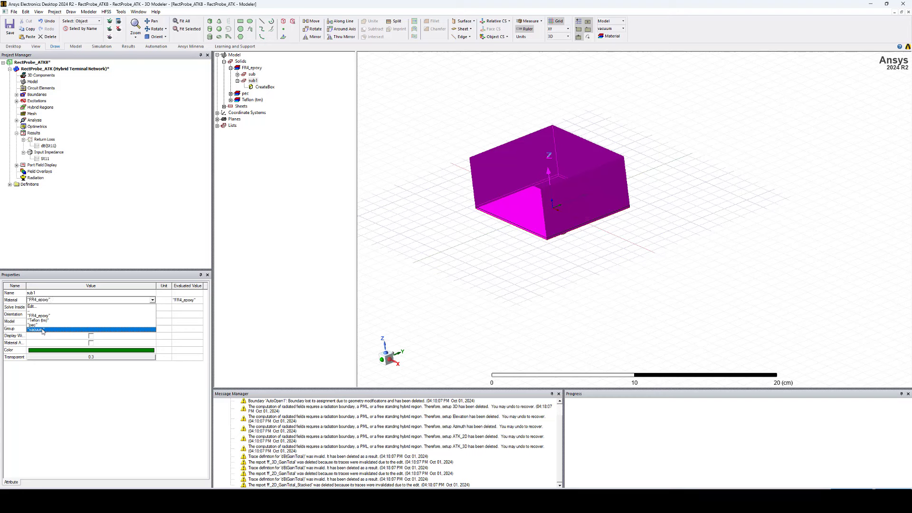
left_click(126, 358)
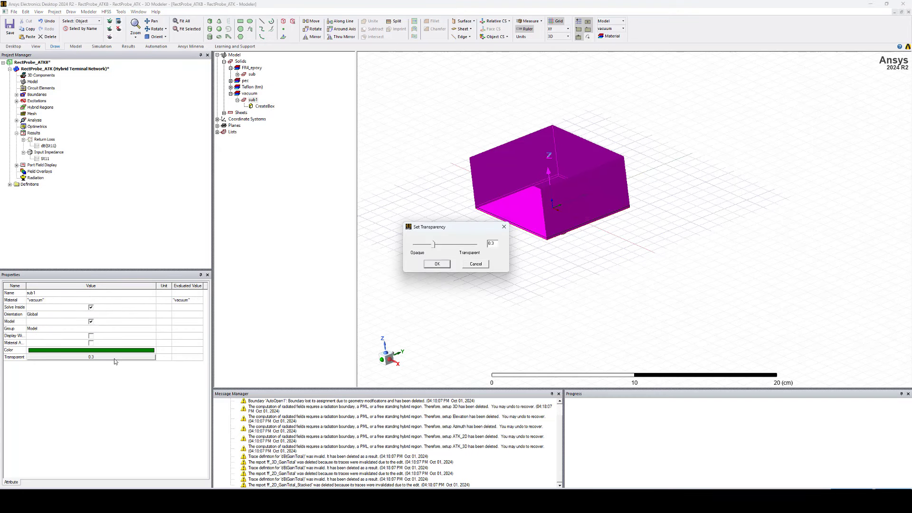
key("BackSpace")
type("9")
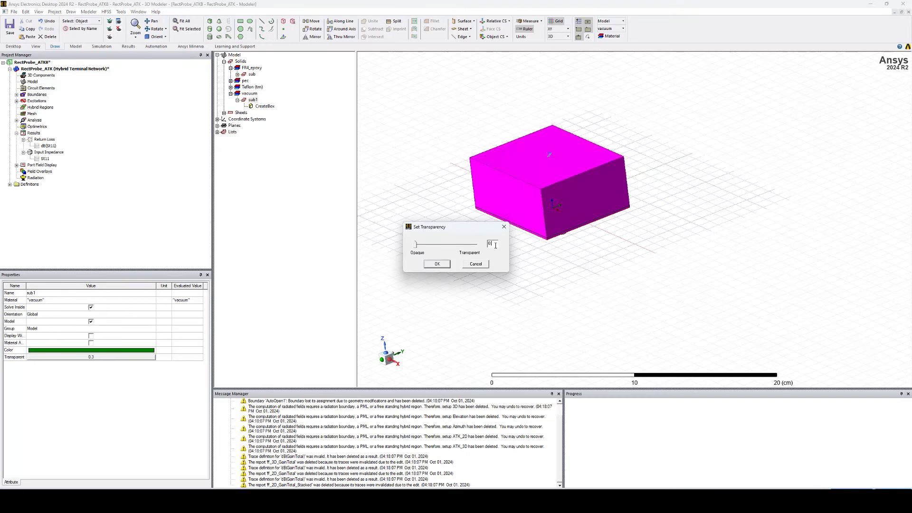
left_click(437, 263)
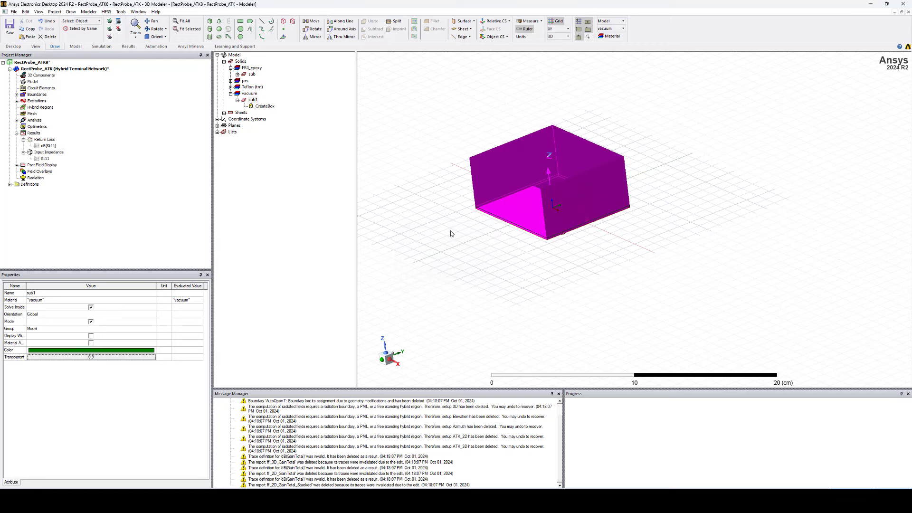
left_click(449, 202)
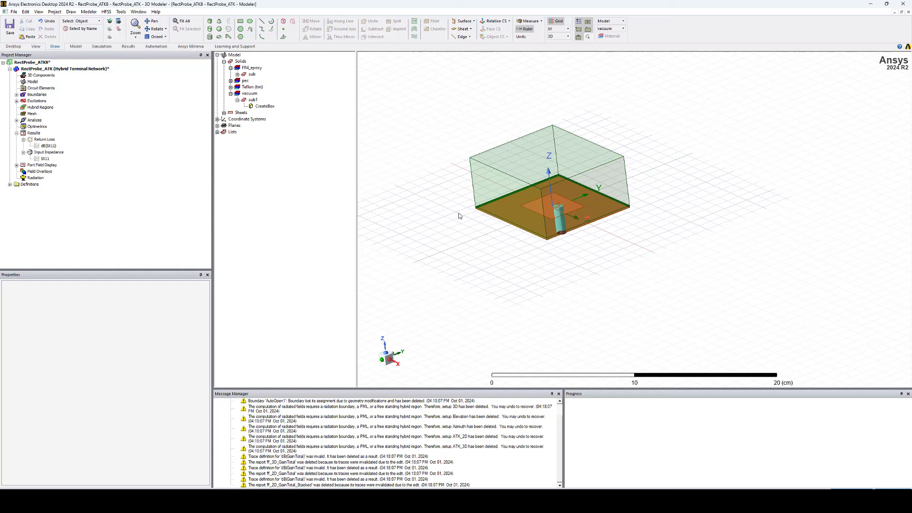
Switch the selection mode from objects to faces.
right_click(433, 180)
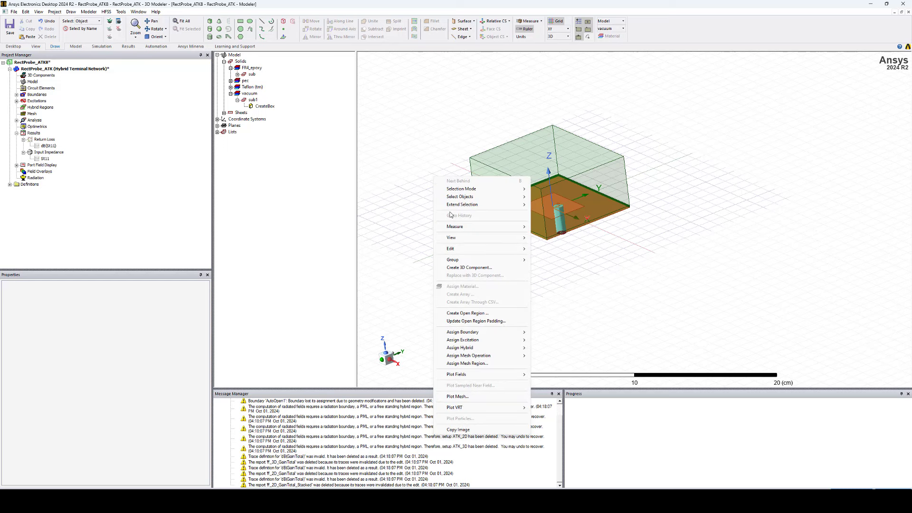
mouse_move(512, 192)
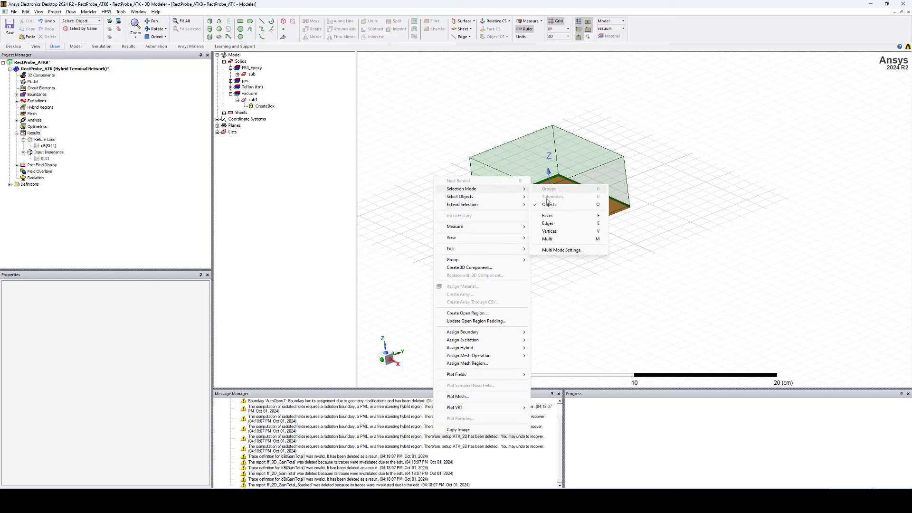
left_click(548, 216)
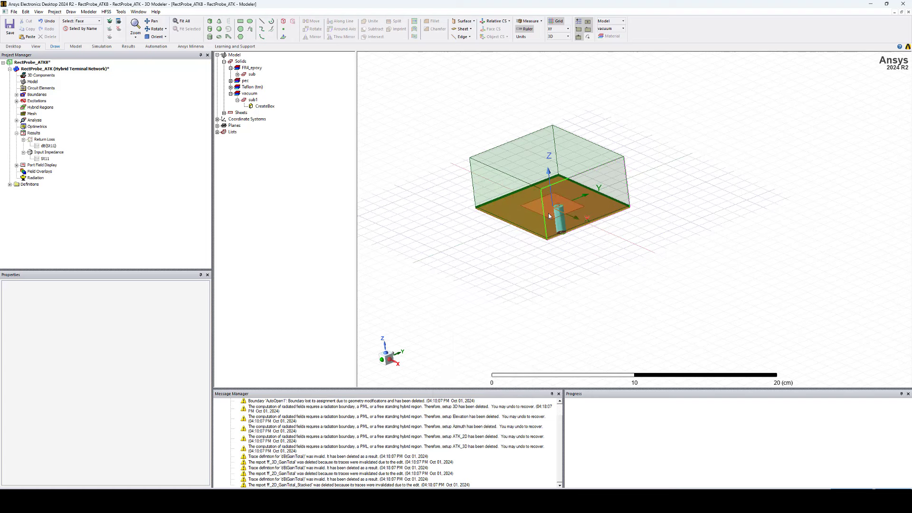
Assign a coupled lattice pair boundary to the vacuum box's two opposite Y-normal side faces, with Phi and Theta scan angles of 0 deg.
left_click(496, 193)
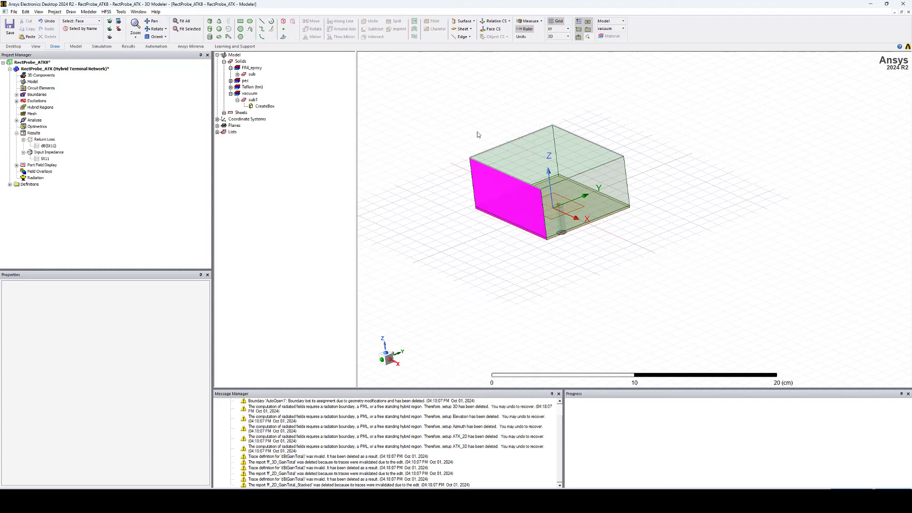
left_click(155, 29)
left_click_drag(567, 222, 546, 219)
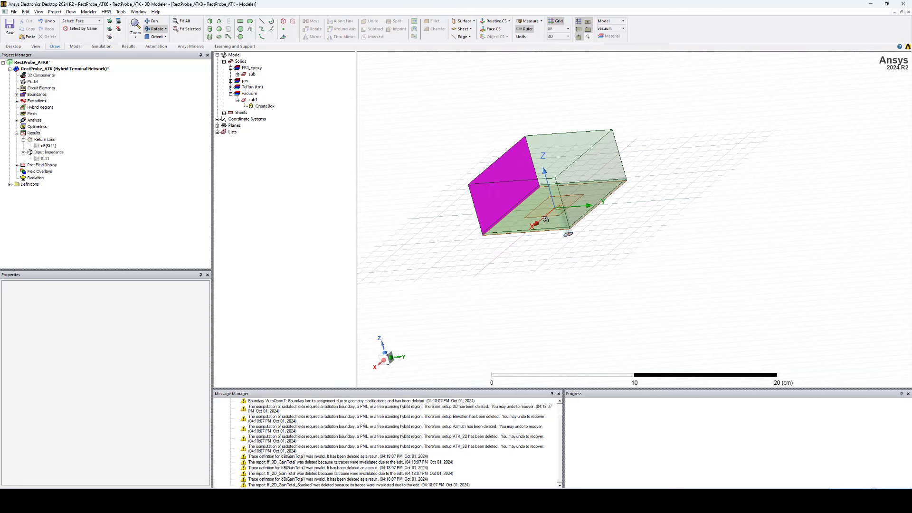
left_click(606, 181, "ctrl")
right_click(606, 181)
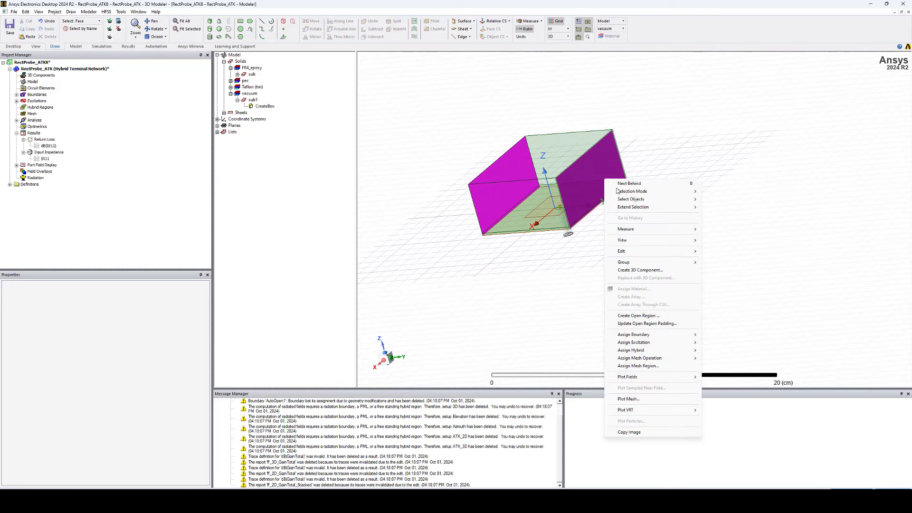
mouse_move(665, 335)
mouse_move(741, 351)
left_click(803, 350)
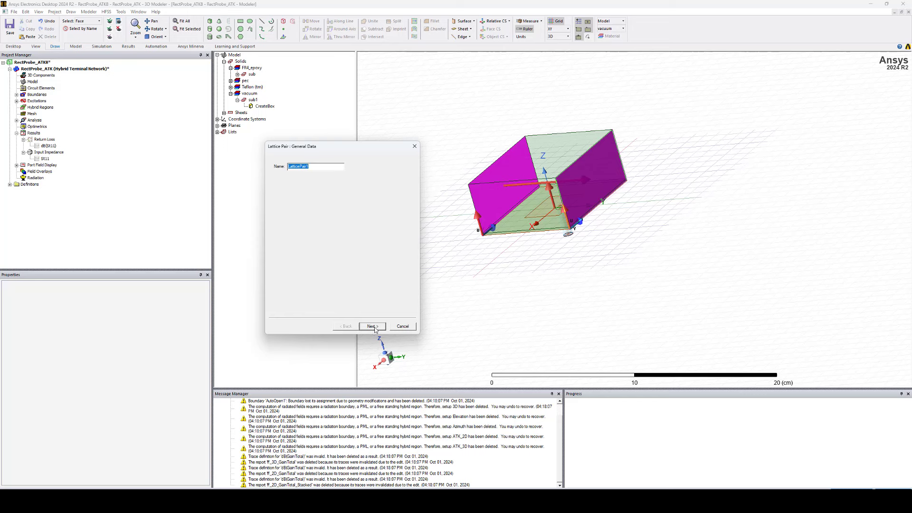
left_click(374, 326)
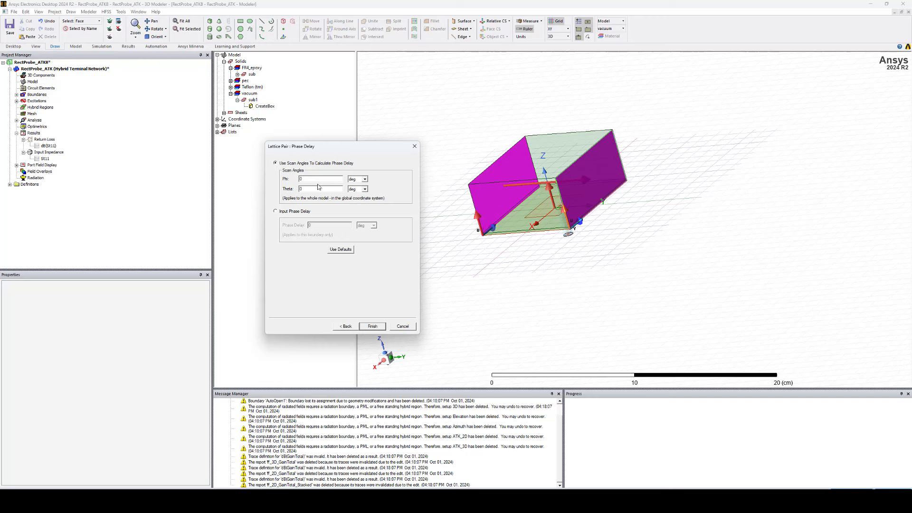
type("0")
left_click(374, 326)
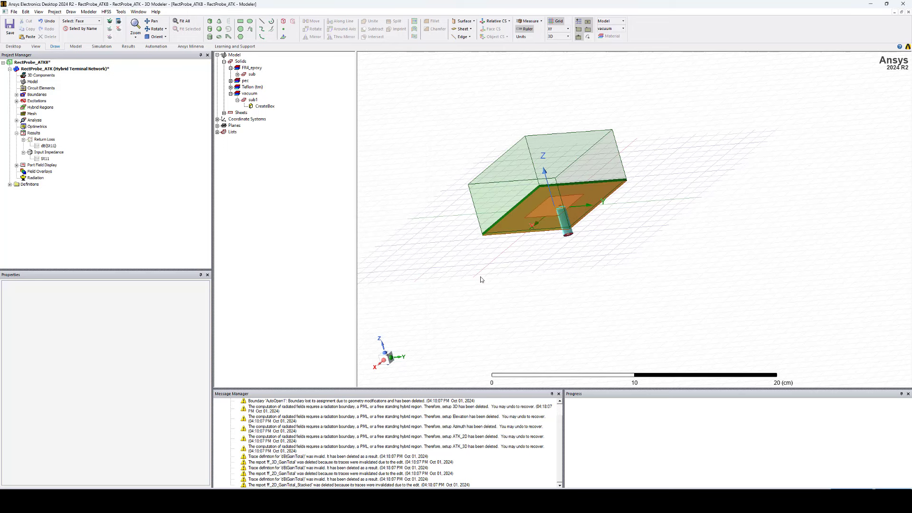
Assign a second lattice pair boundary to the vacuum box's two opposite X-normal side faces, keeping the default scan angles.
left_click(503, 193)
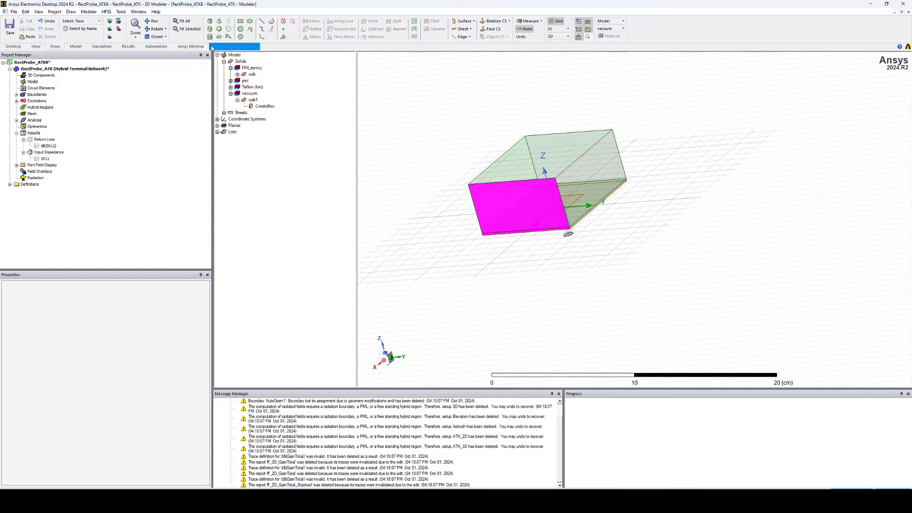
left_click(157, 29)
left_click_drag(523, 251, 491, 250)
key("Escape")
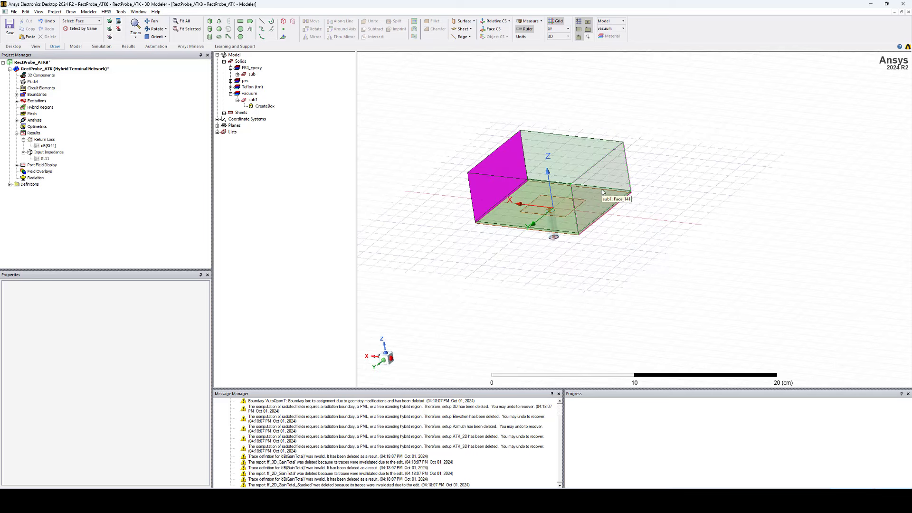
left_click(603, 192)
right_click(601, 189)
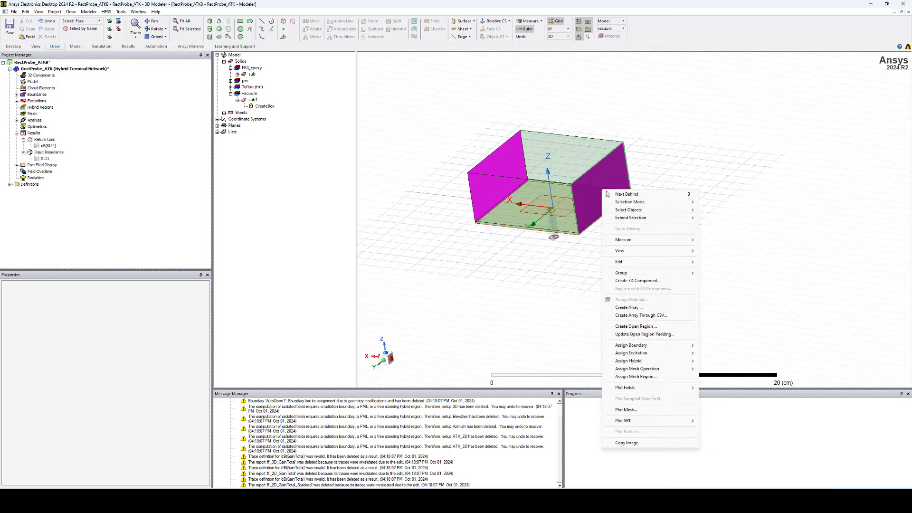
mouse_move(684, 346)
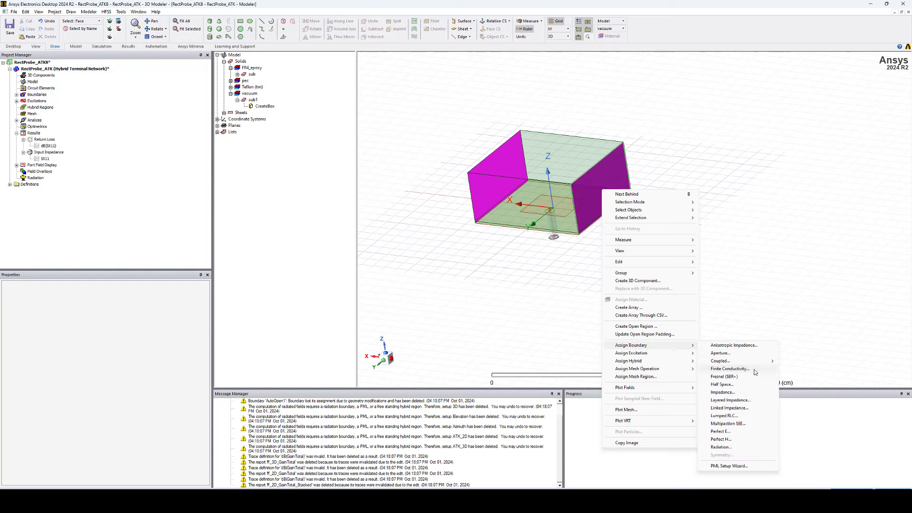
mouse_move(759, 364)
left_click(794, 362)
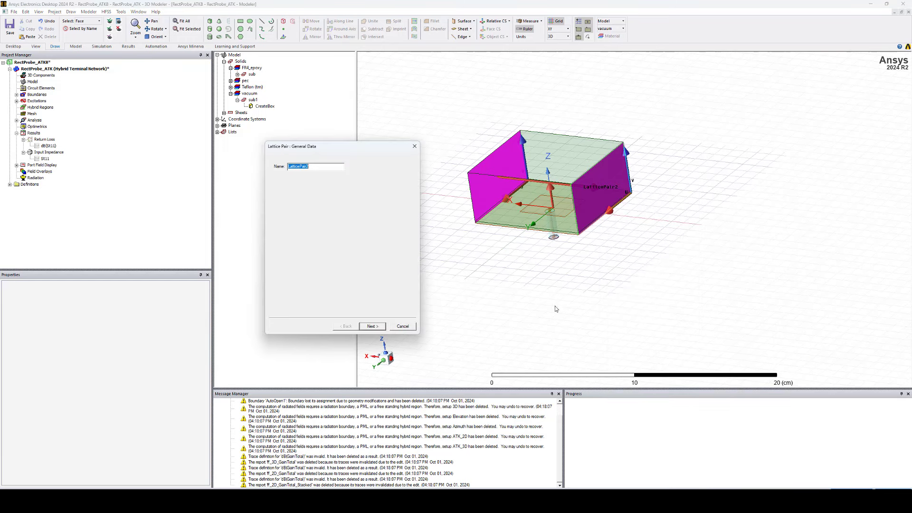
left_click(373, 327)
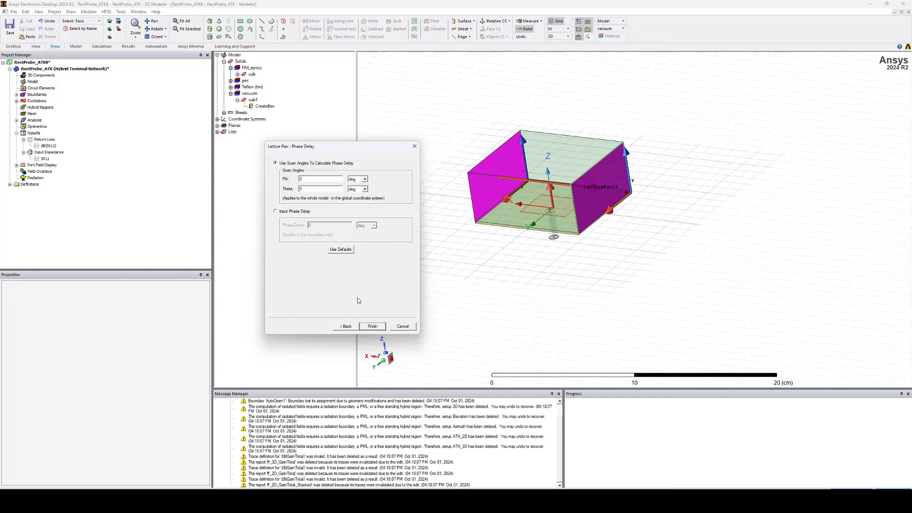
left_click(373, 327)
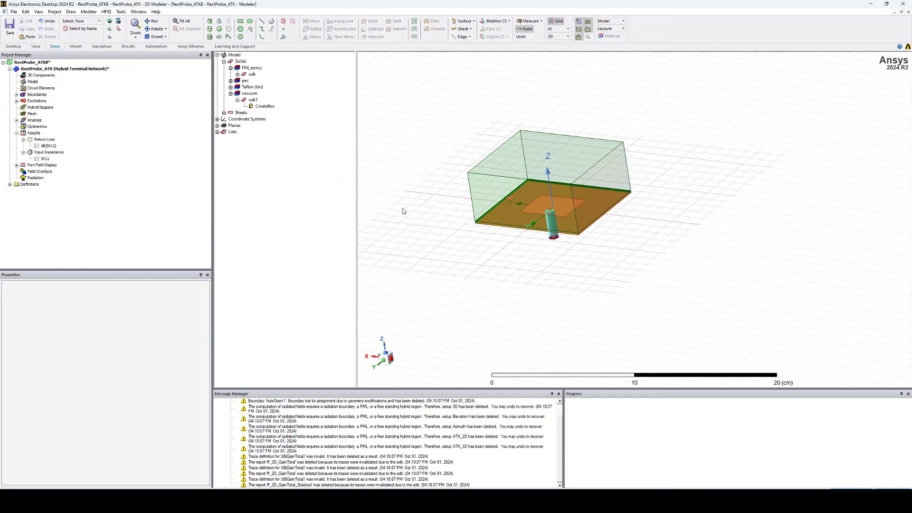
Assign a radiation boundary with the default name to the top face of the vacuum box.
left_click(521, 152)
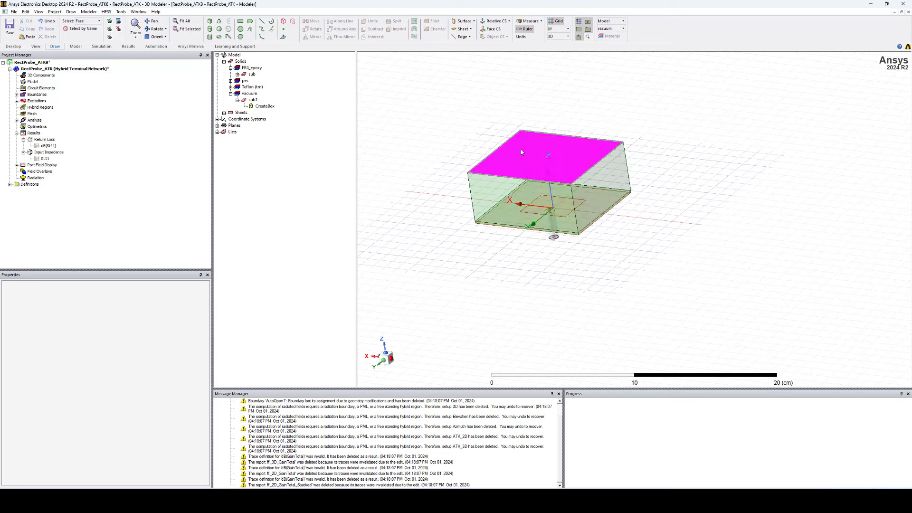
right_click(521, 152)
mouse_move(607, 307)
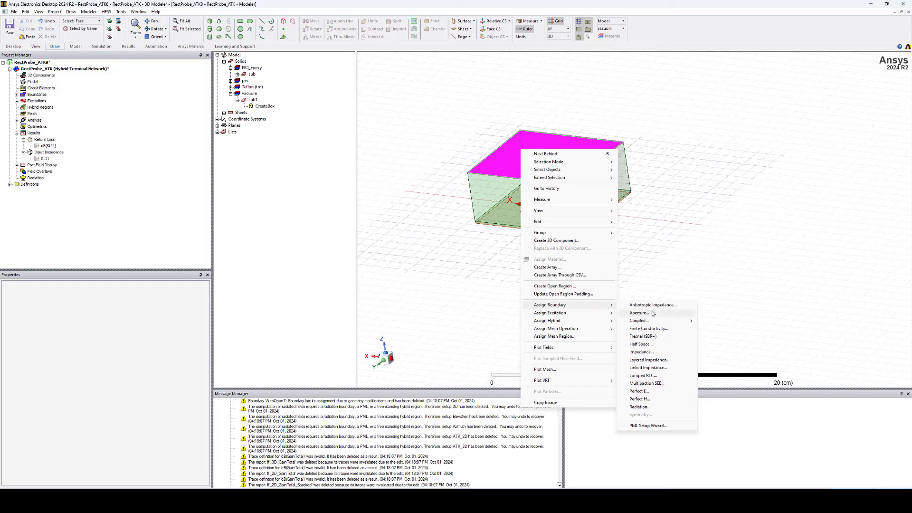
left_click(675, 407)
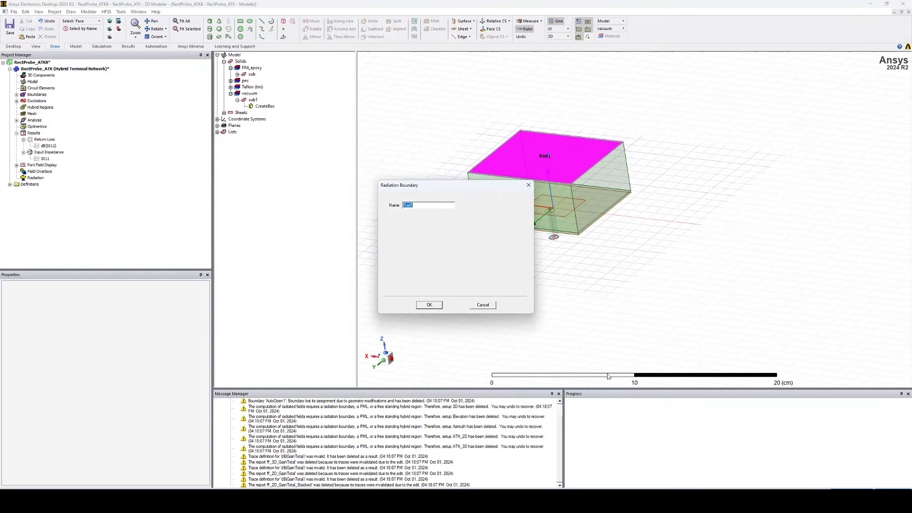
left_click(429, 305)
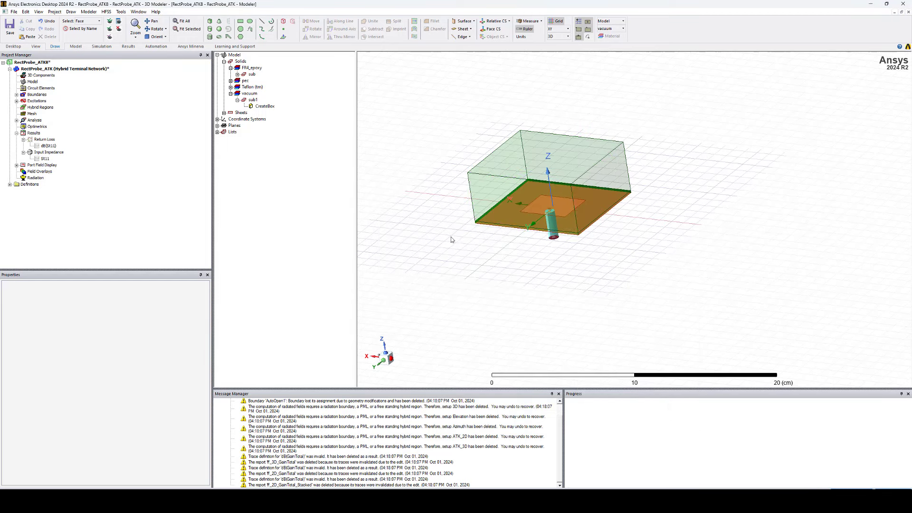
Check the antennaMetal boundary and delete the coax_outer boundary.
left_click(16, 95)
left_click(47, 101)
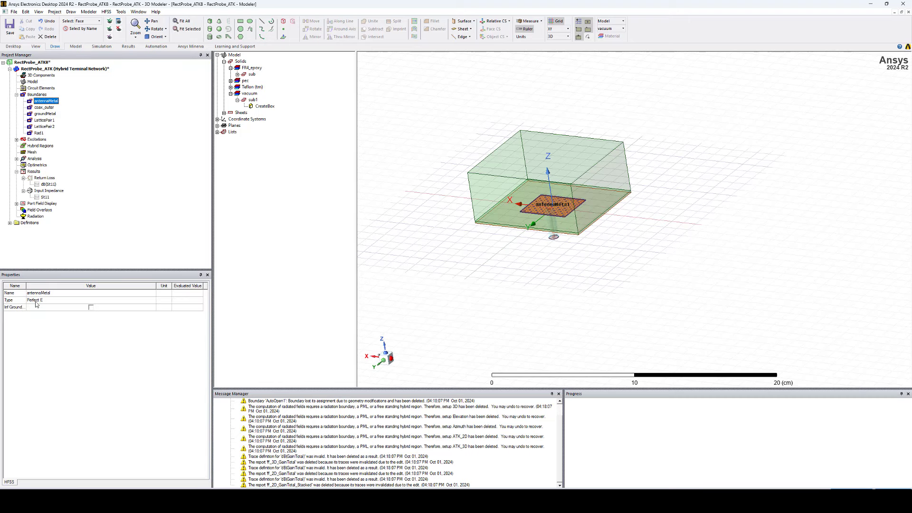
left_click(43, 108)
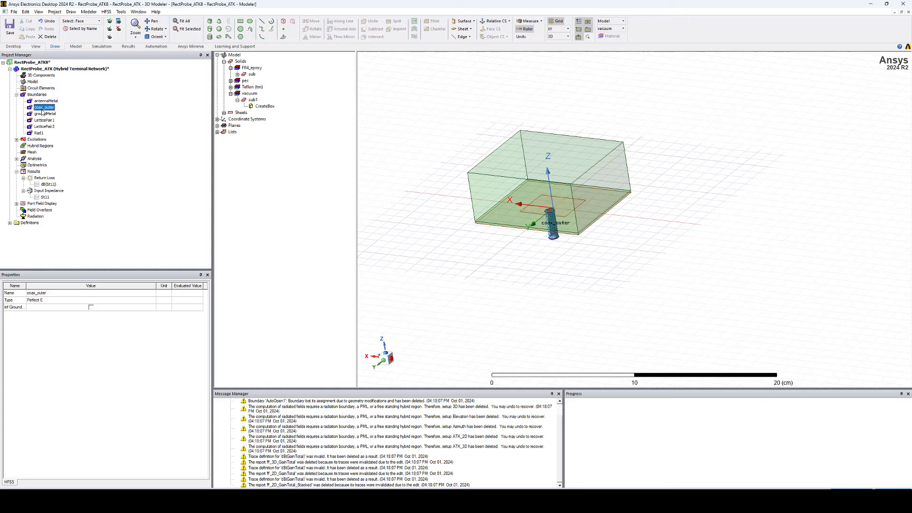
key("Delete")
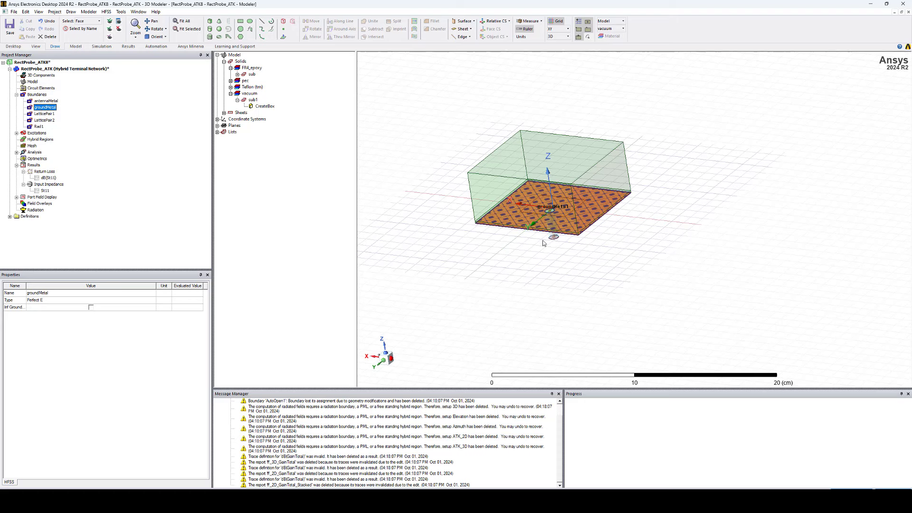
Review the LatticePair1 and Rad1 boundaries, the wave port excitation and the general settings of the ATK_Solution setup.
left_click(44, 114)
left_click(39, 126)
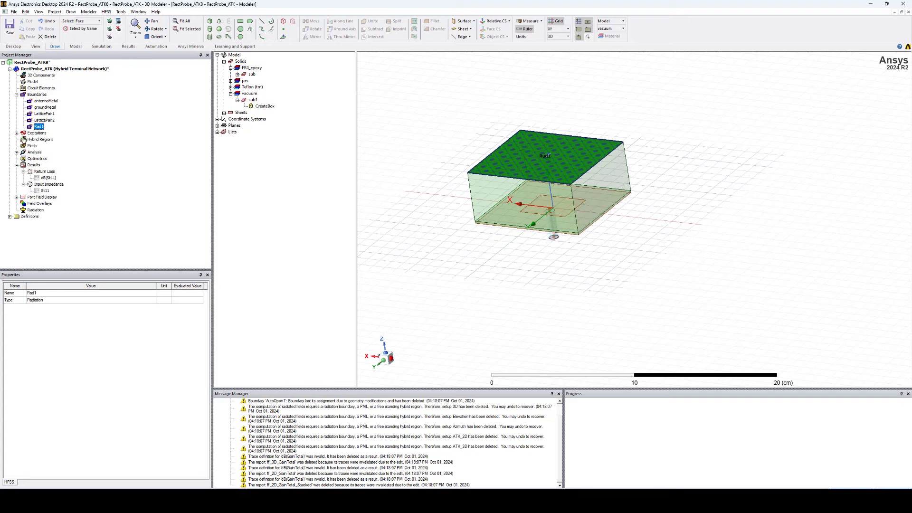
left_click(17, 133)
left_click(35, 139)
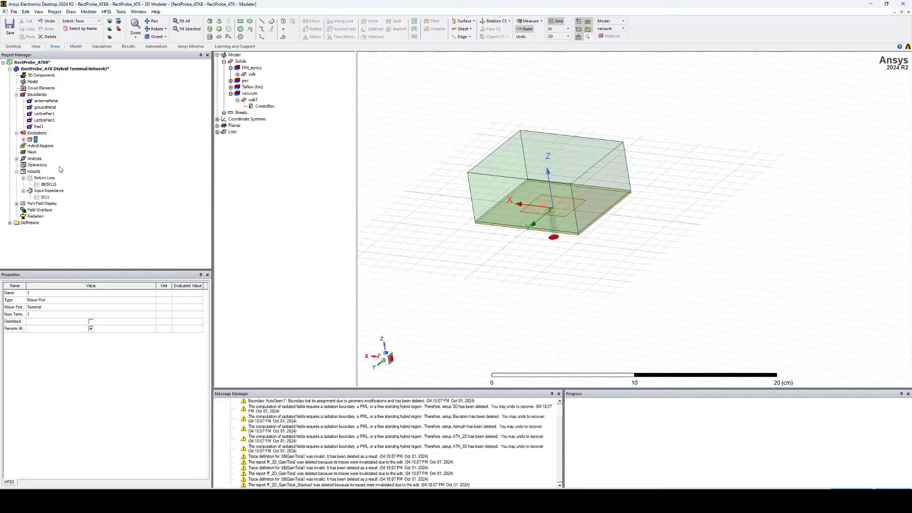
left_click(16, 158)
double_click(39, 166)
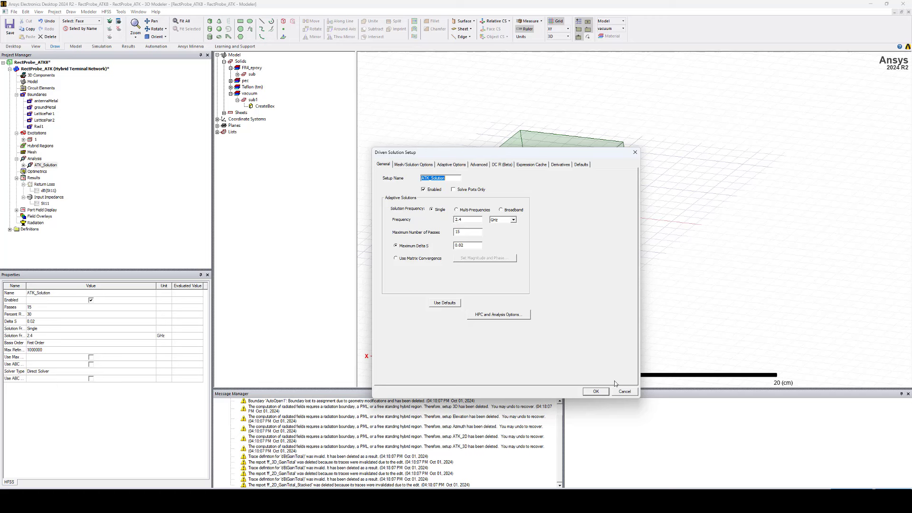
left_click(595, 391)
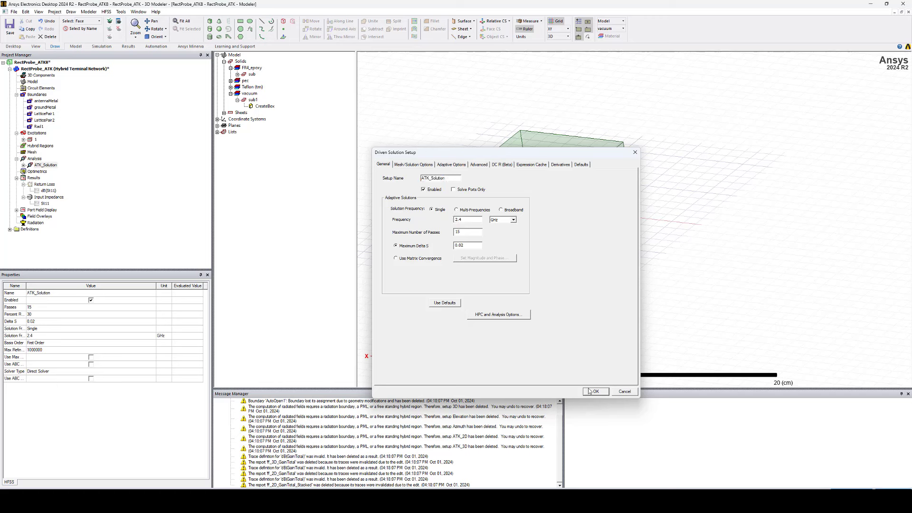
Delete the FF_Sweep frequency sweep from ATK_Solution.
left_click(23, 166)
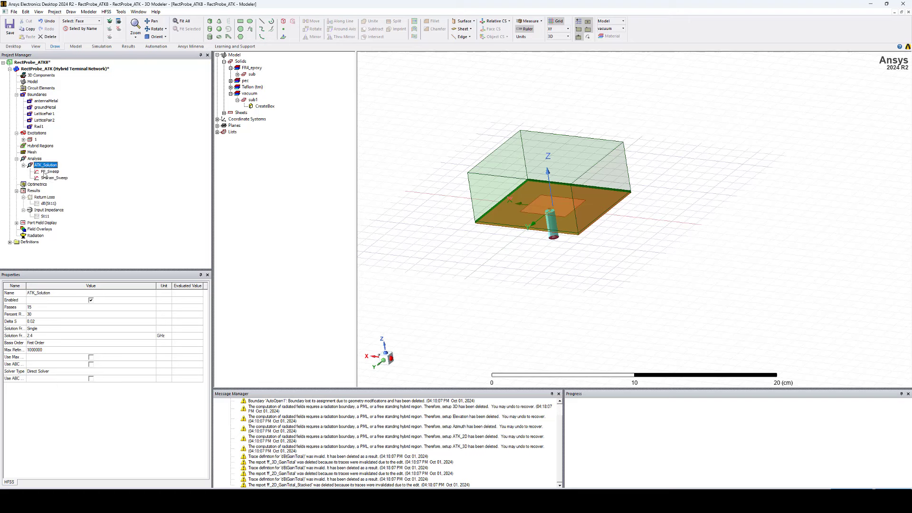
right_click(51, 172)
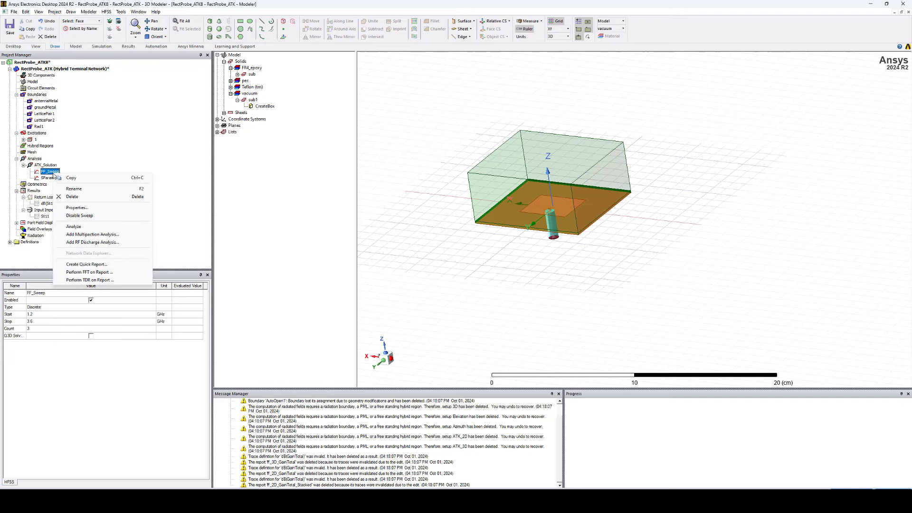
left_click(86, 198)
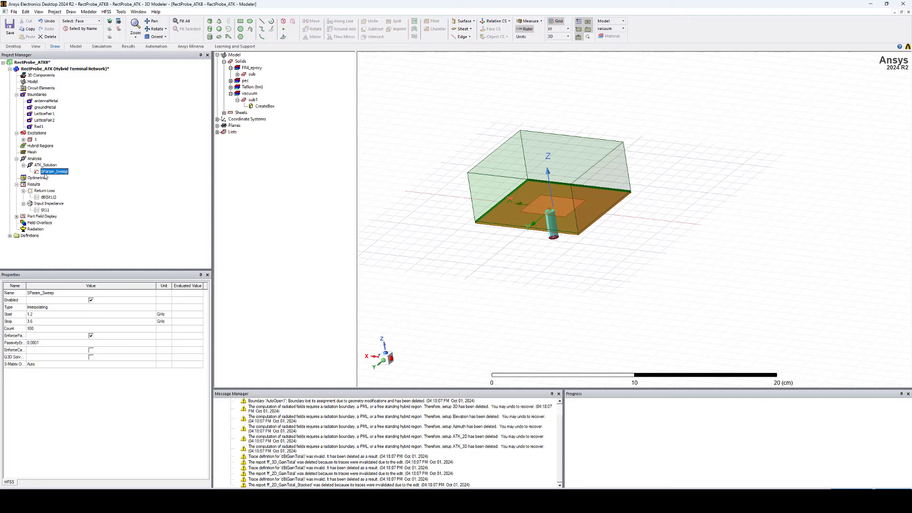
Set SParam_Sweep to start at 1.4 GHz and stop at 3.4 GHz with a count of 201.
left_click(40, 315)
type("1.4")
key("Tab")
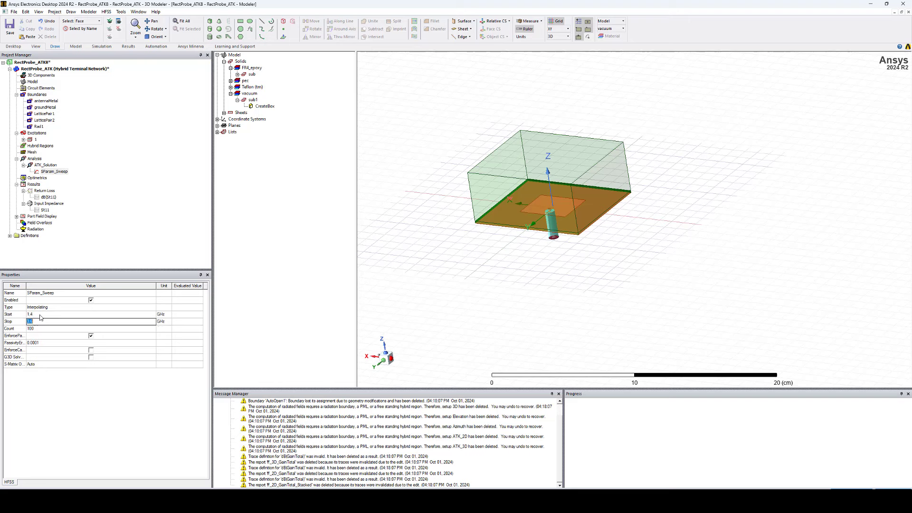
key("Tab")
key("Tab")
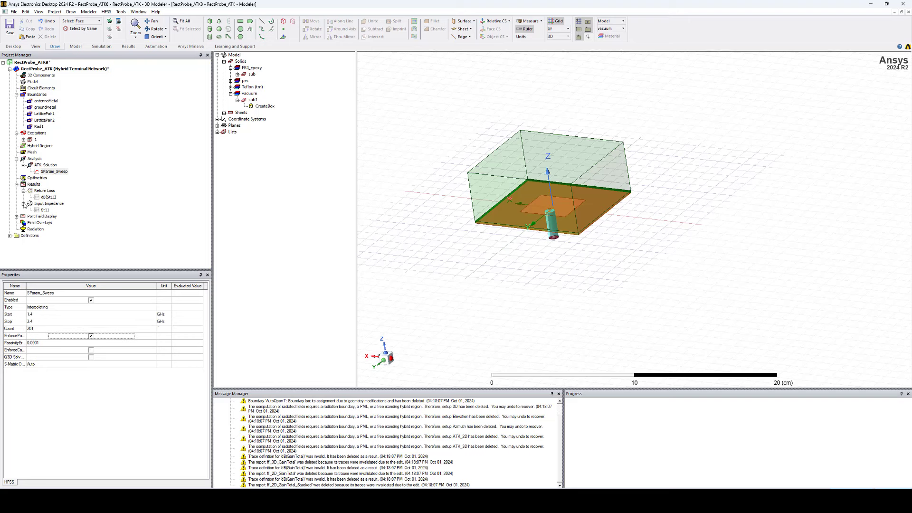
Save the project and start the simulation of the RectProbe_ATK8 project.
key("ctrl+s")
right_click(47, 66)
left_click(71, 138)
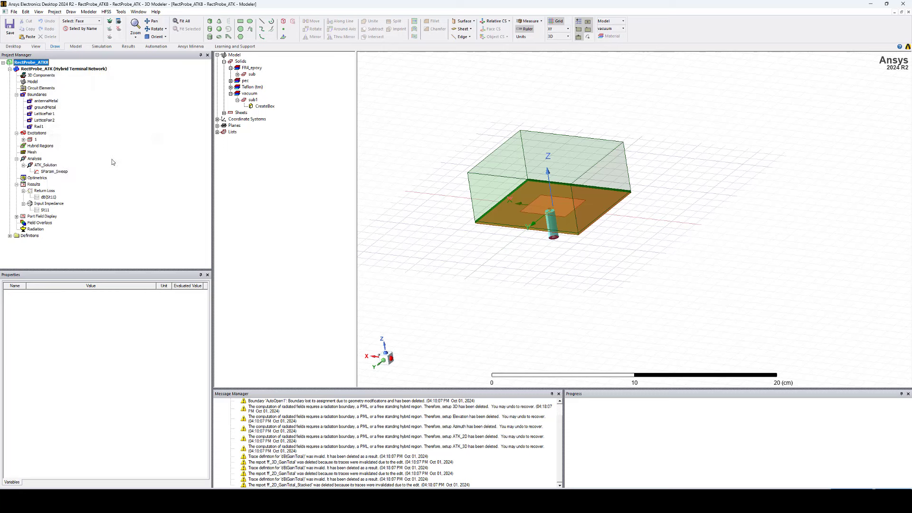
Clear the messages for the RectProbe_ATK design.
right_click(380, 424)
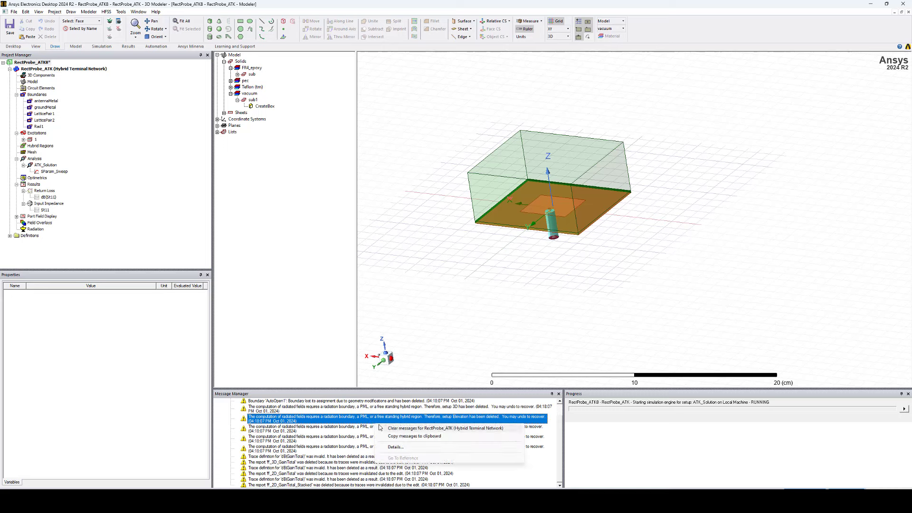
left_click(386, 428)
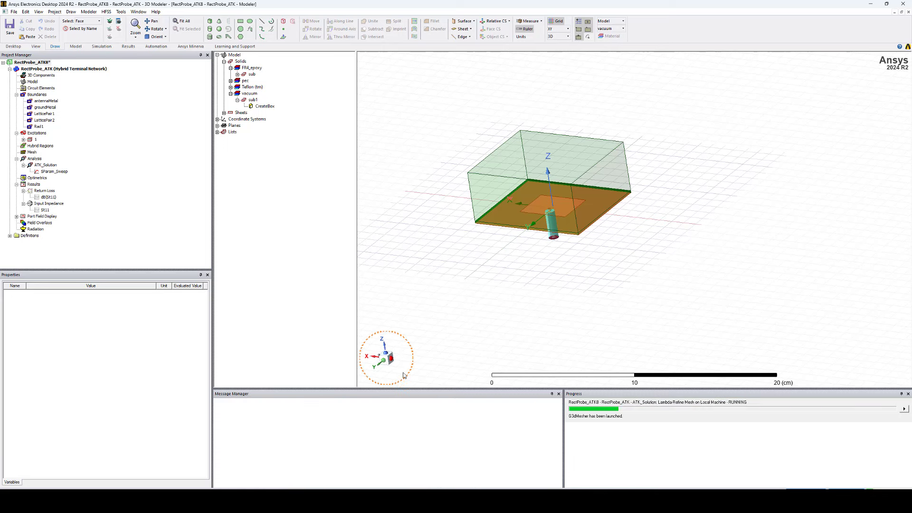
Insert an infinite sphere far-field setup with Phi running from 0 to 360 deg.
right_click(41, 231)
mouse_move(132, 245)
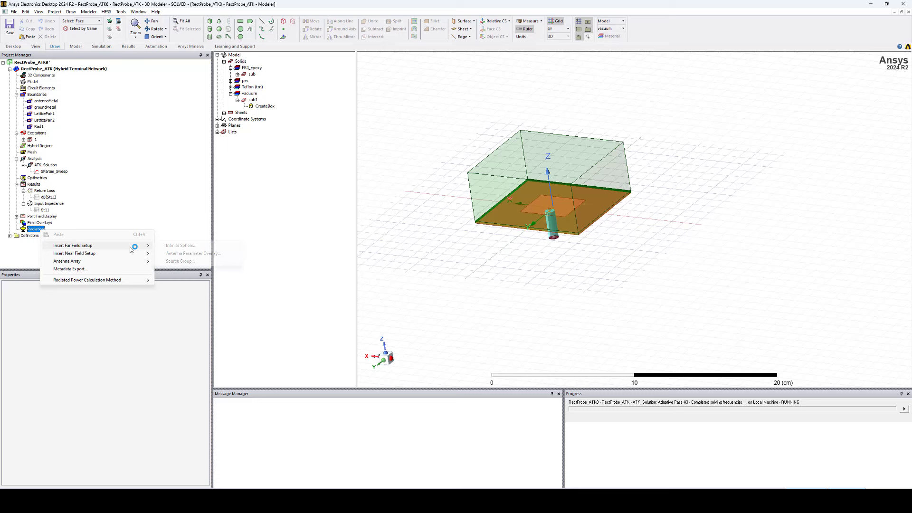
left_click(181, 246)
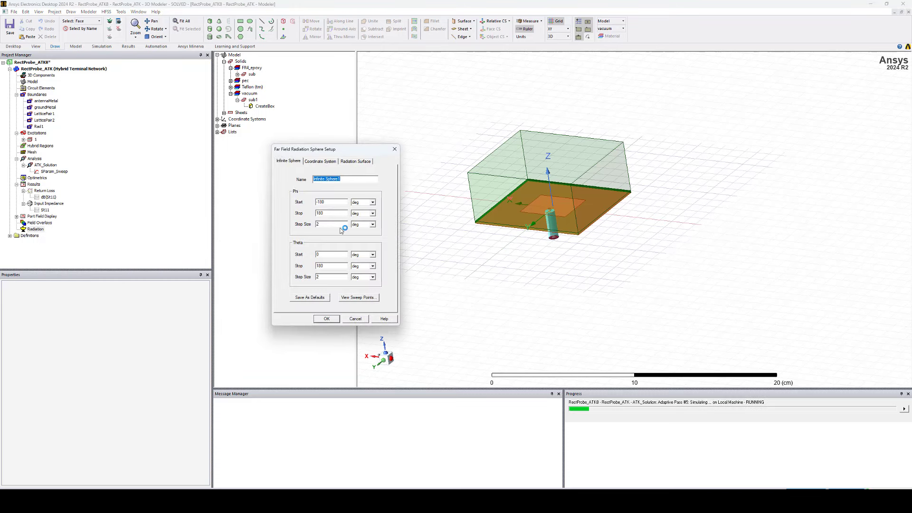
left_click(327, 202)
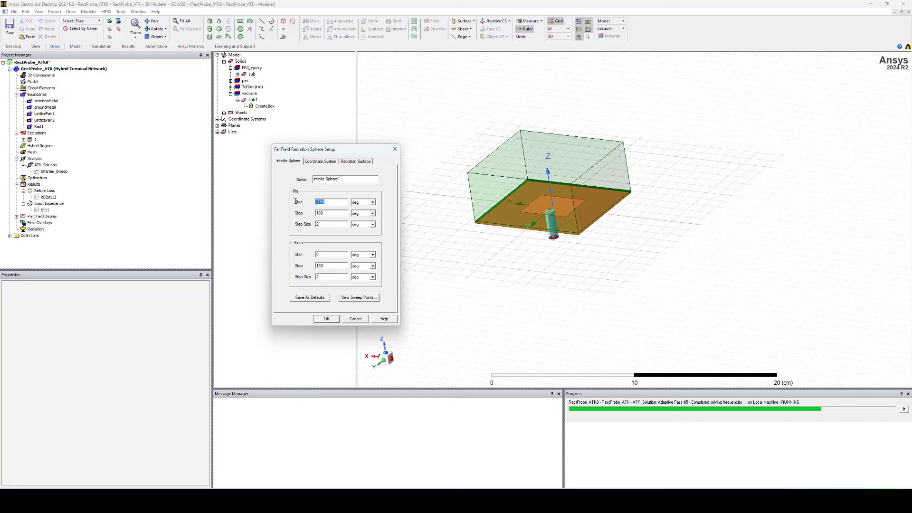
type("0")
key("Tab")
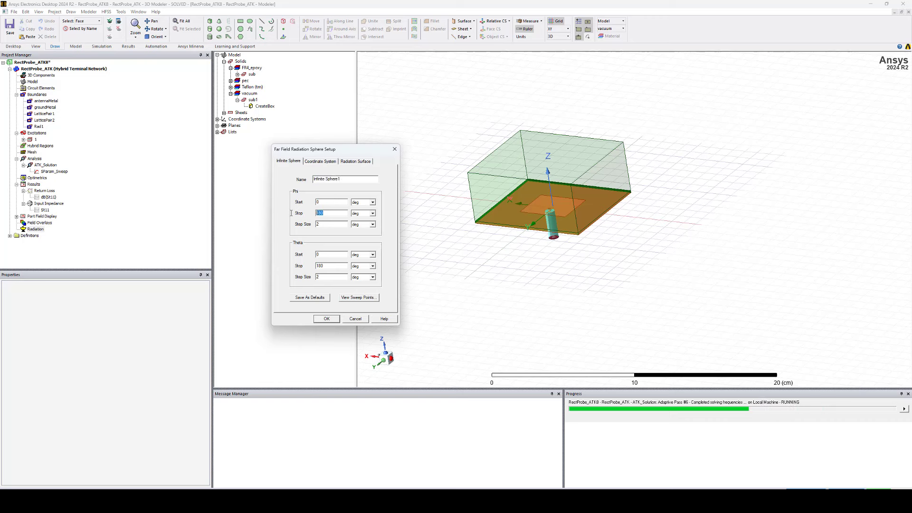
type("360")
key("Tab")
Set the infinite sphere's Theta start to -180 deg, check its coordinate system and radiation surface settings, and accept the setup.
key("Tab")
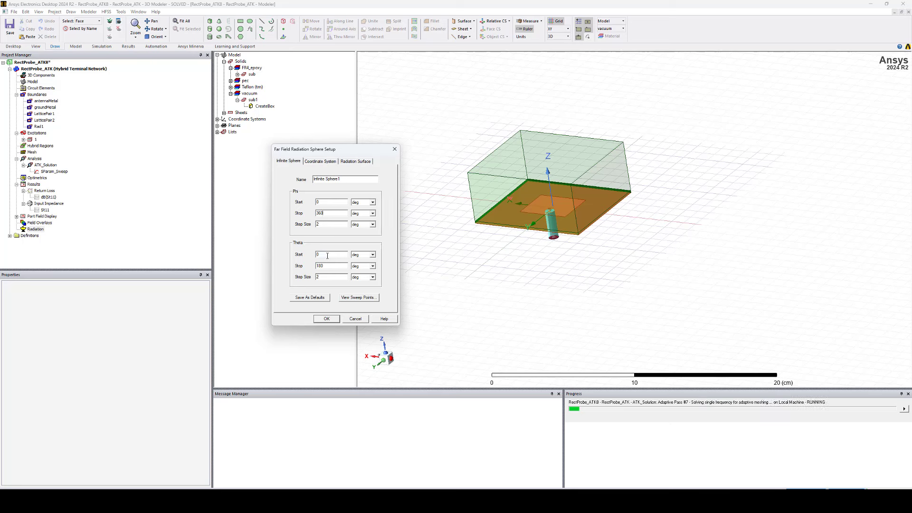
key("BackSpace")
type("-180")
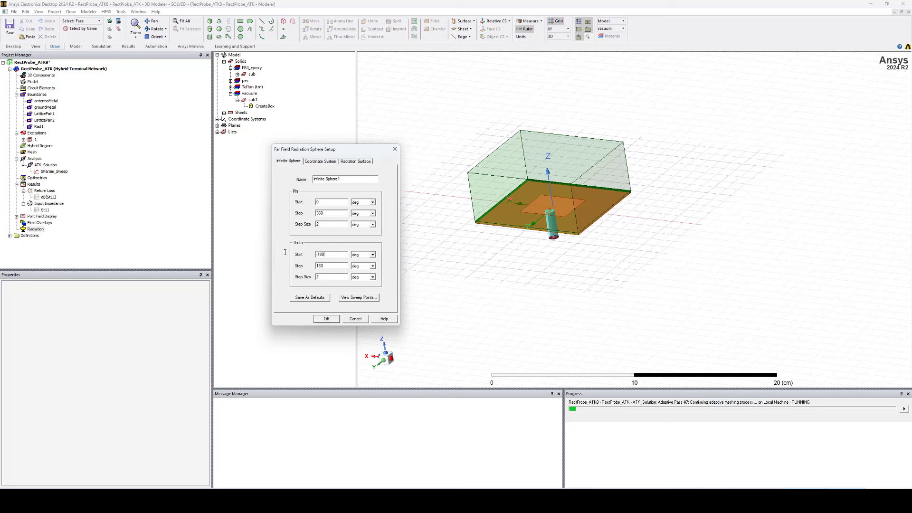
left_click(327, 162)
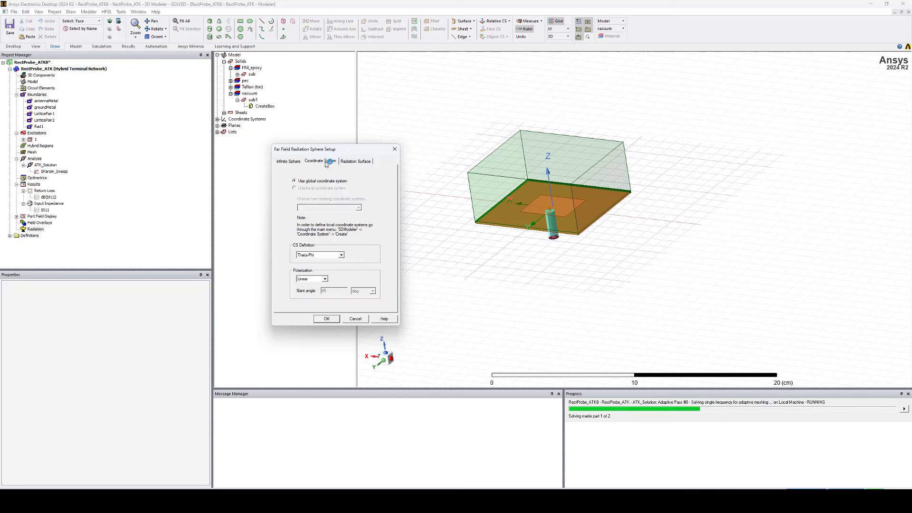
left_click(351, 162)
left_click(328, 319)
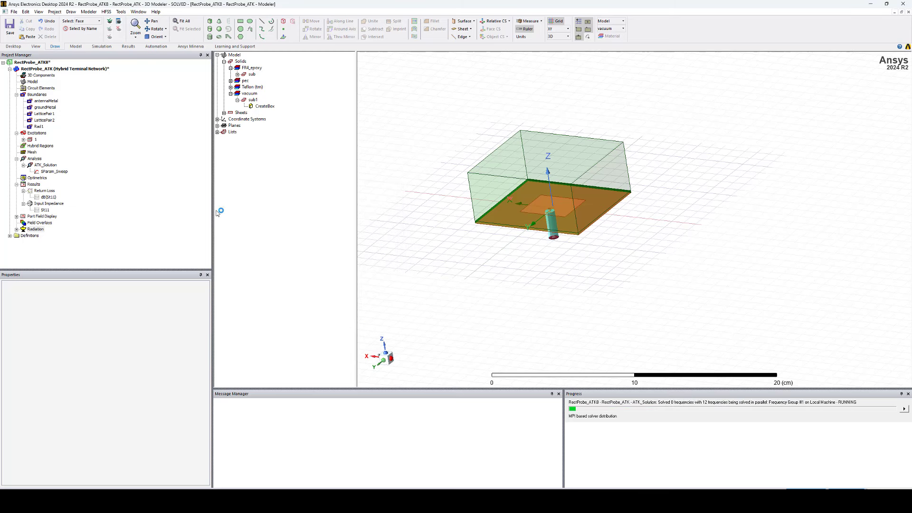
Check the convergence data of ATK_Solution and view the Return Loss plot.
right_click(44, 167)
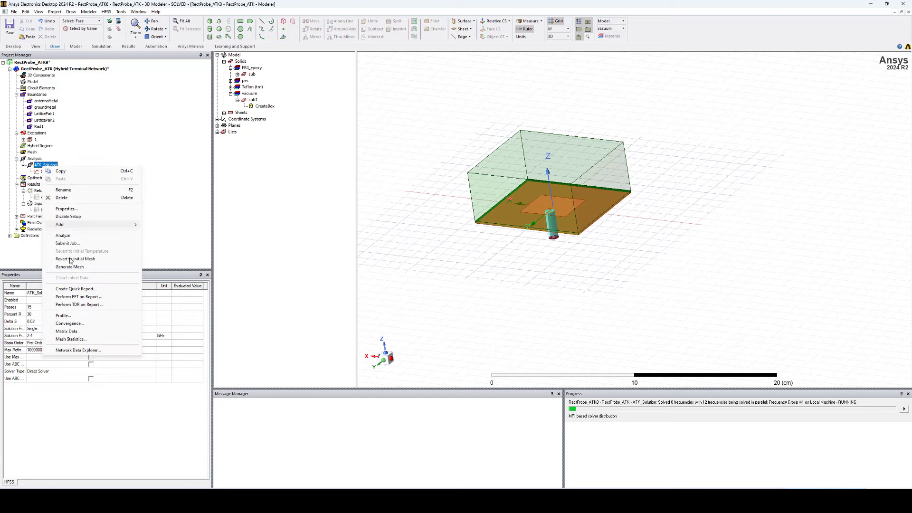
left_click(69, 323)
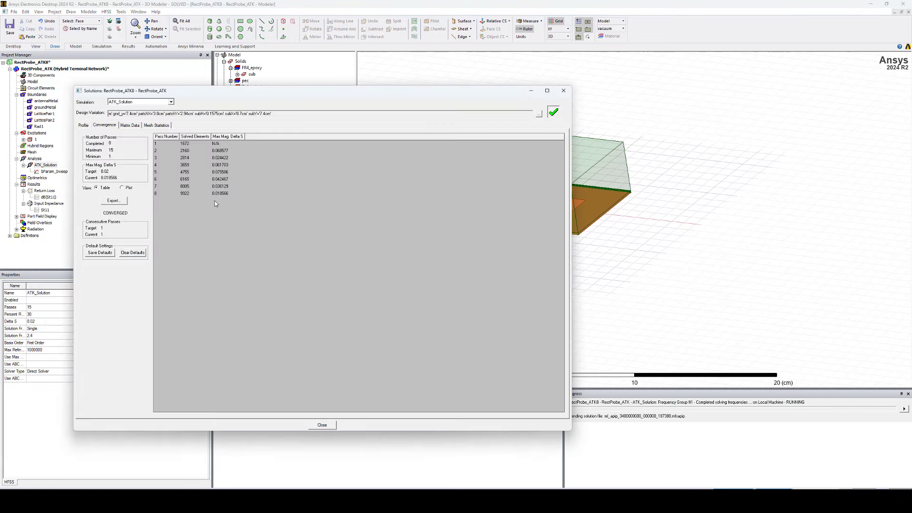
left_click(322, 425)
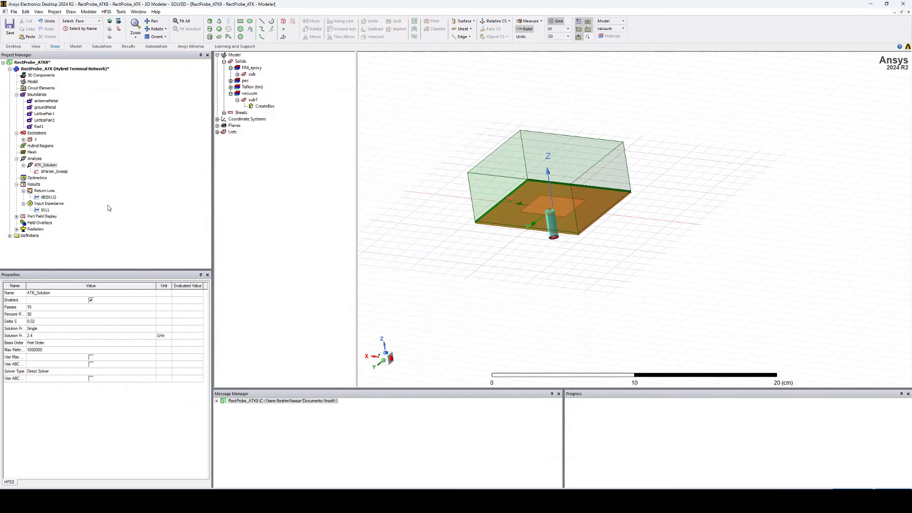
double_click(43, 191)
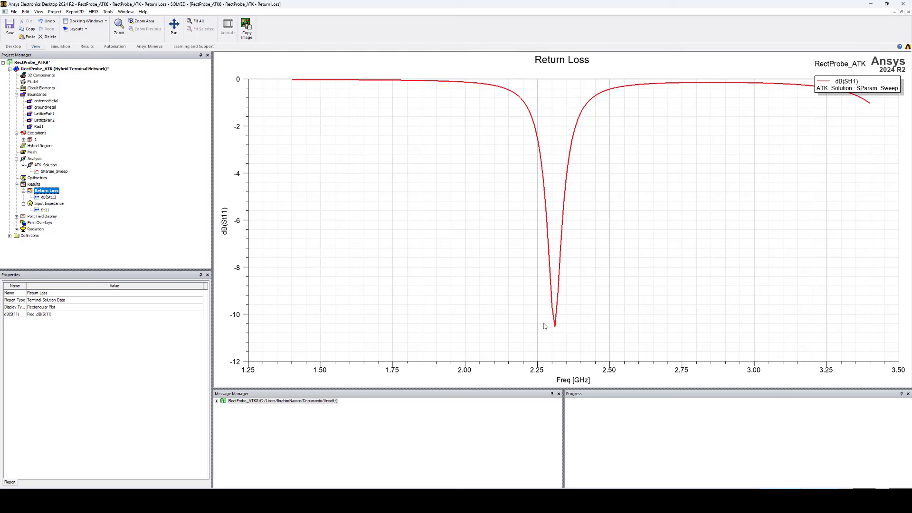
Create a 3D polar far-field plot of the total directivity in dB, dB(DirTotal), on Infinite Sphere1.
right_click(34, 185)
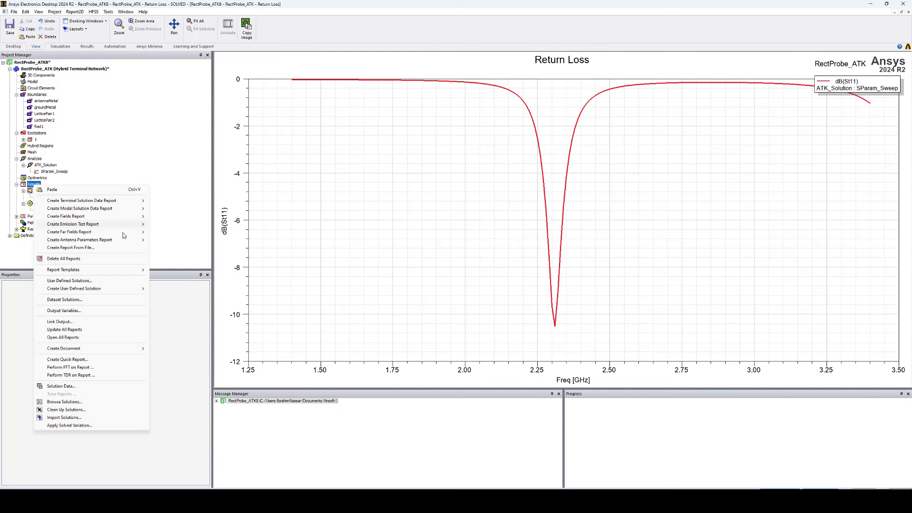
mouse_move(136, 233)
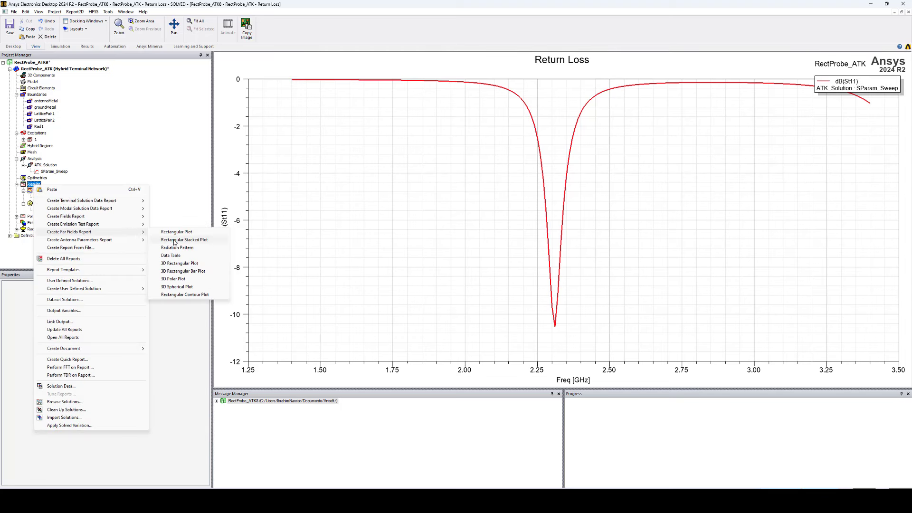
left_click(177, 280)
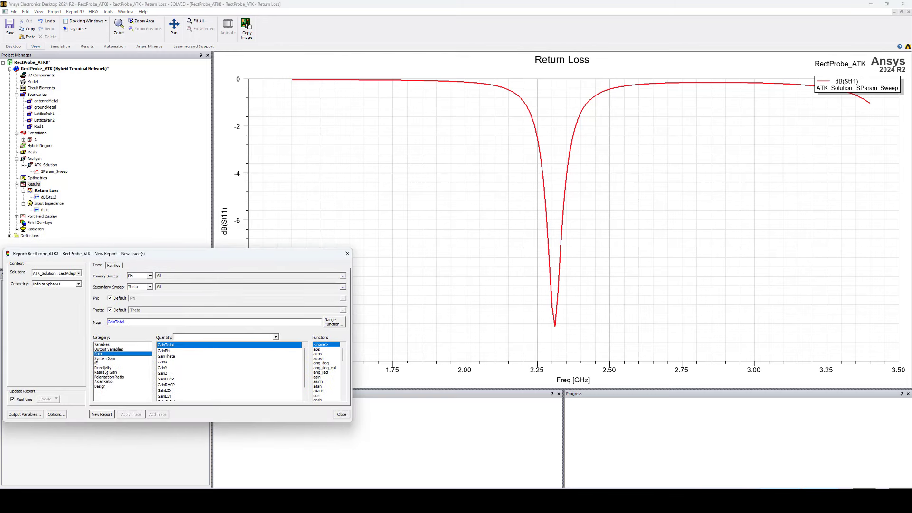
left_click(104, 368)
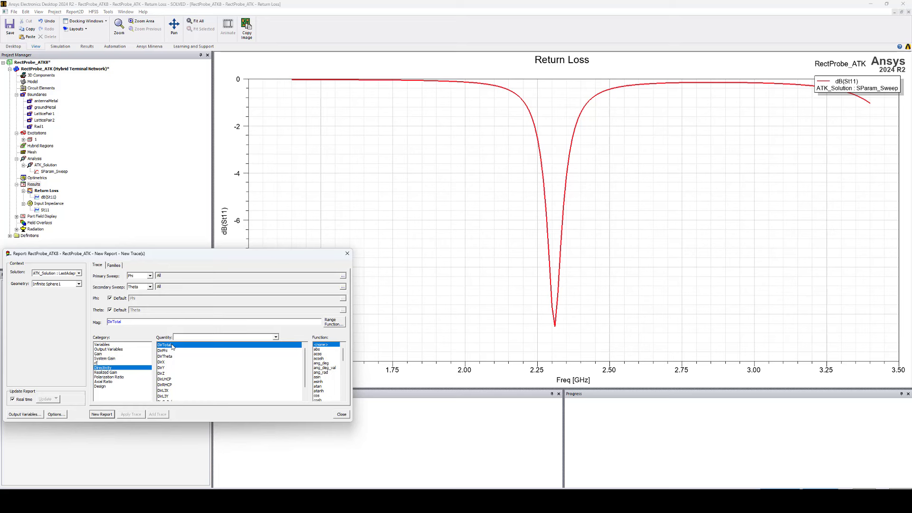
scroll(345, 396, "down", 4)
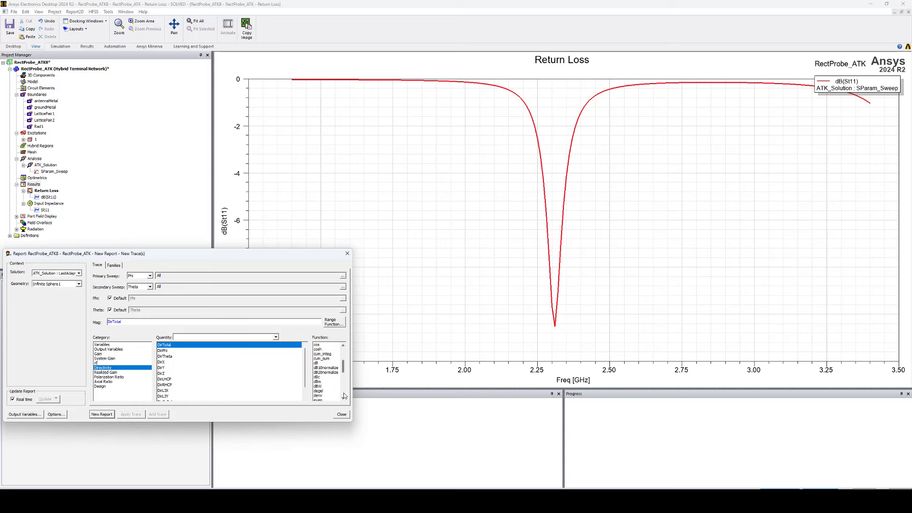
left_click(317, 363)
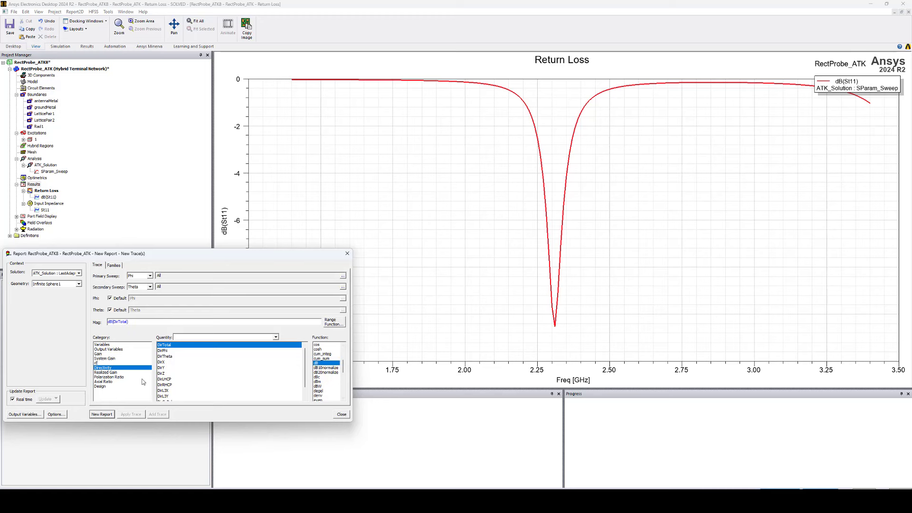
left_click(102, 415)
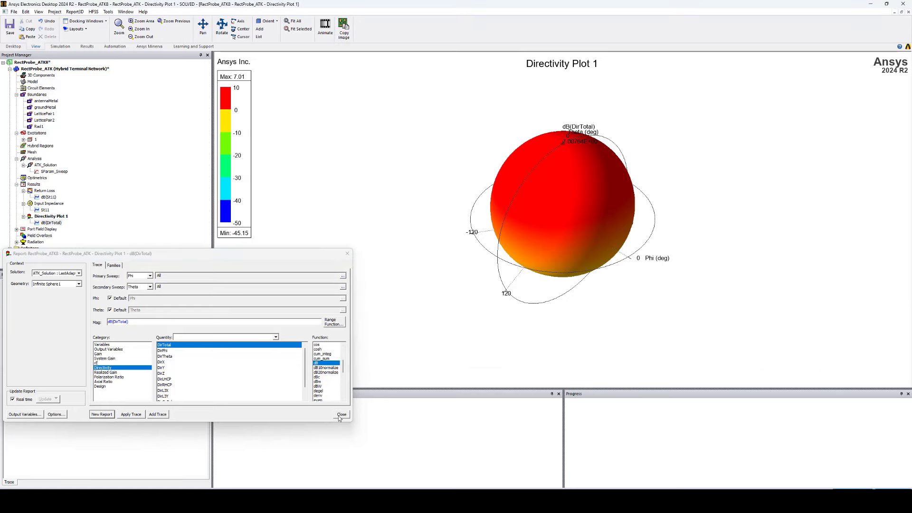
left_click(341, 415)
left_click(222, 27)
left_click_drag(576, 244, 542, 180)
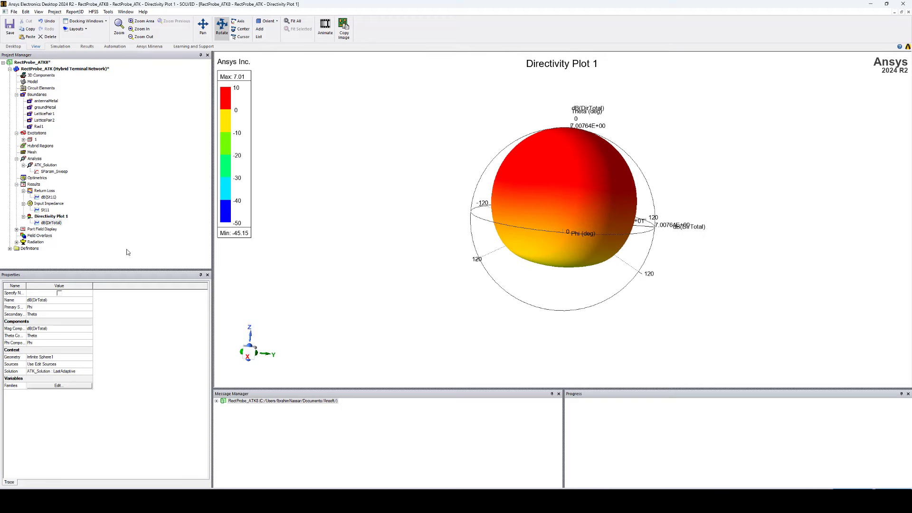
Create a far-field radiation pattern of dB(DirTotal) against Theta, limited to Phi = 0deg at 2.4GHz.
right_click(32, 184)
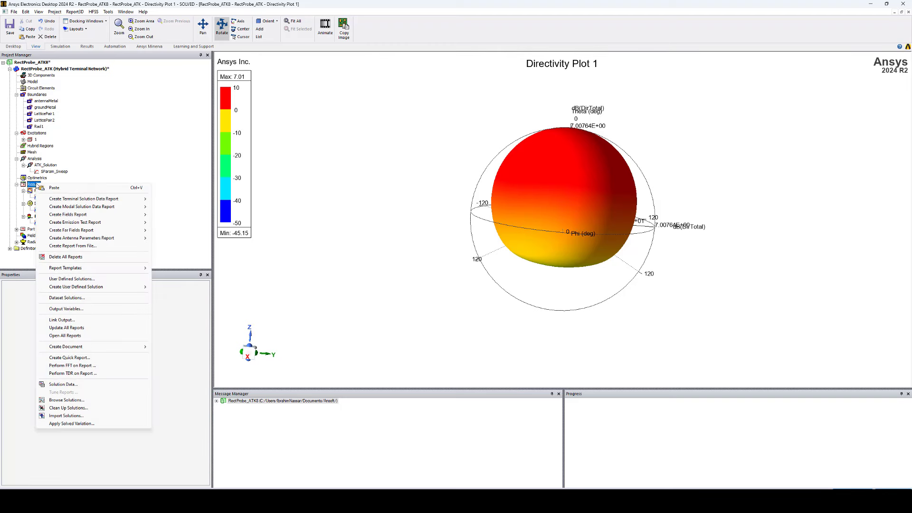
mouse_move(126, 230)
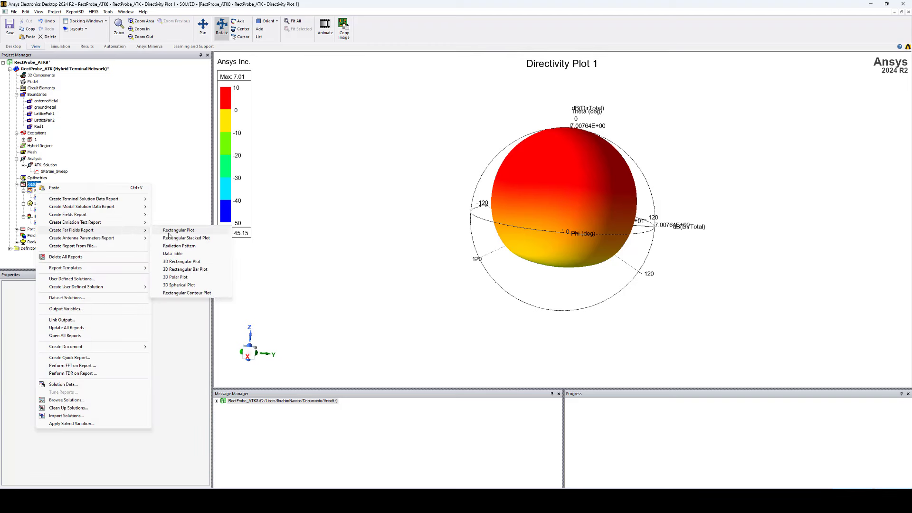
left_click(179, 246)
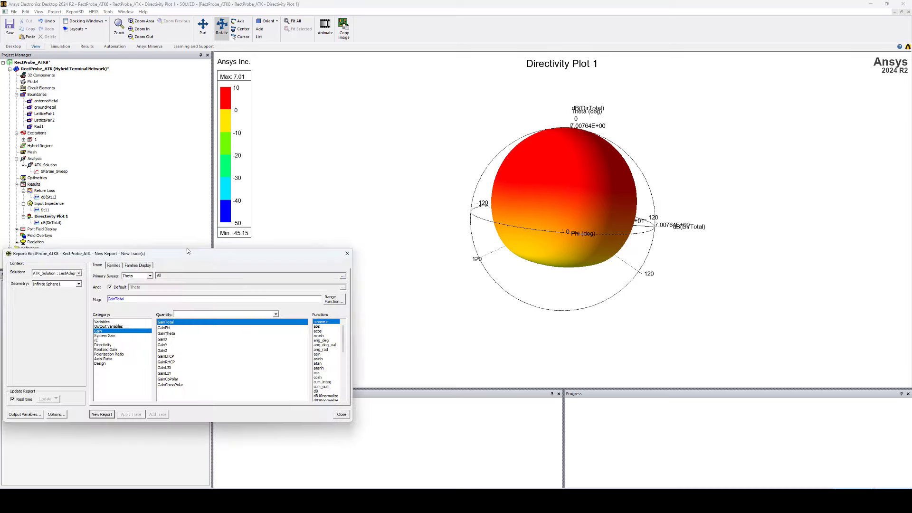
left_click(108, 345)
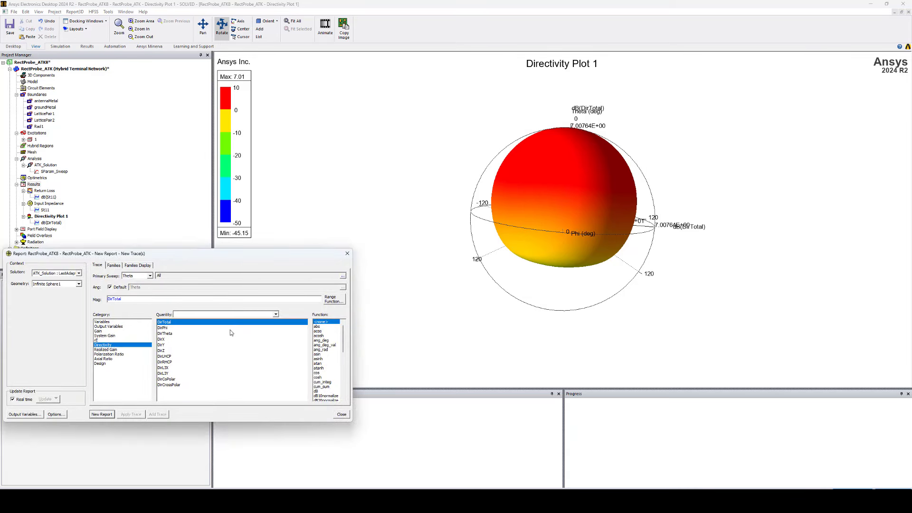
left_click(320, 391)
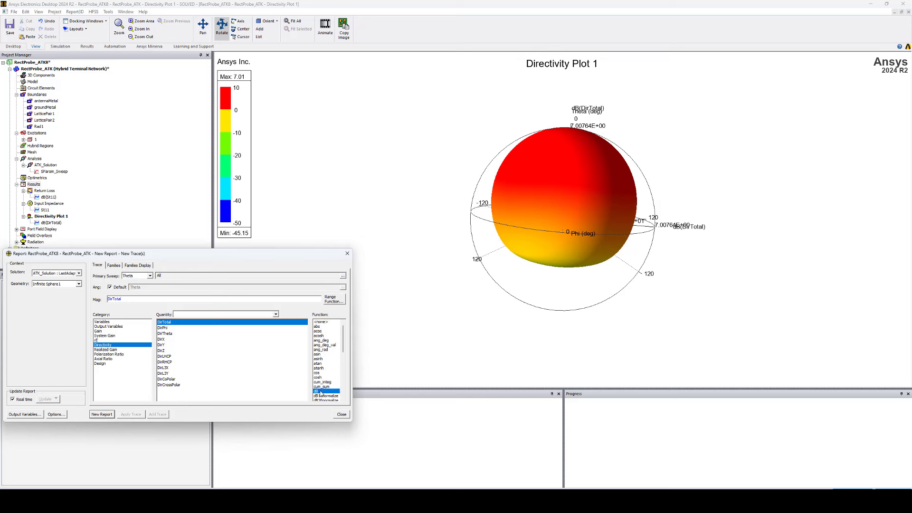
left_click(114, 266)
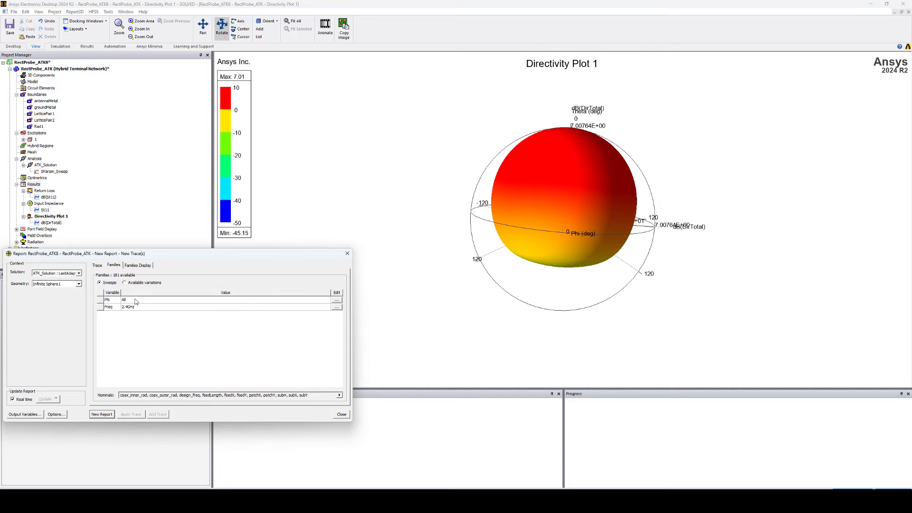
left_click(337, 301)
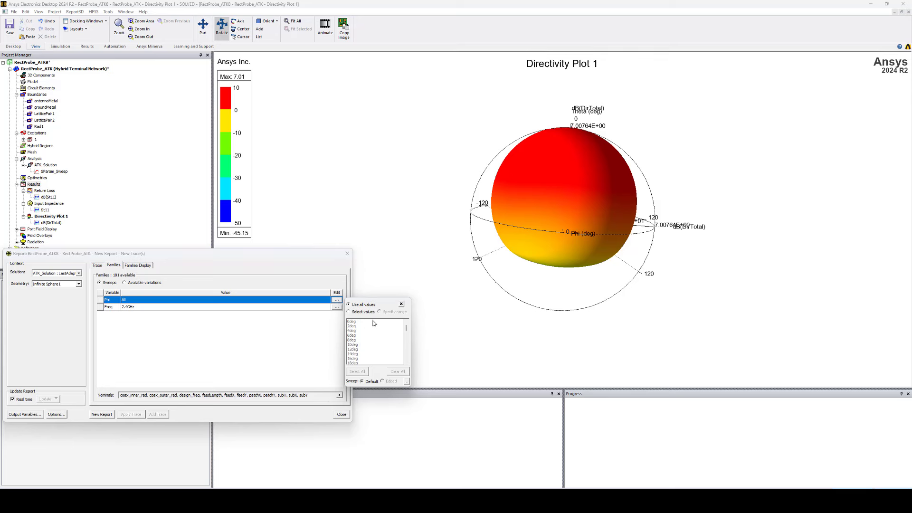
left_click(362, 322)
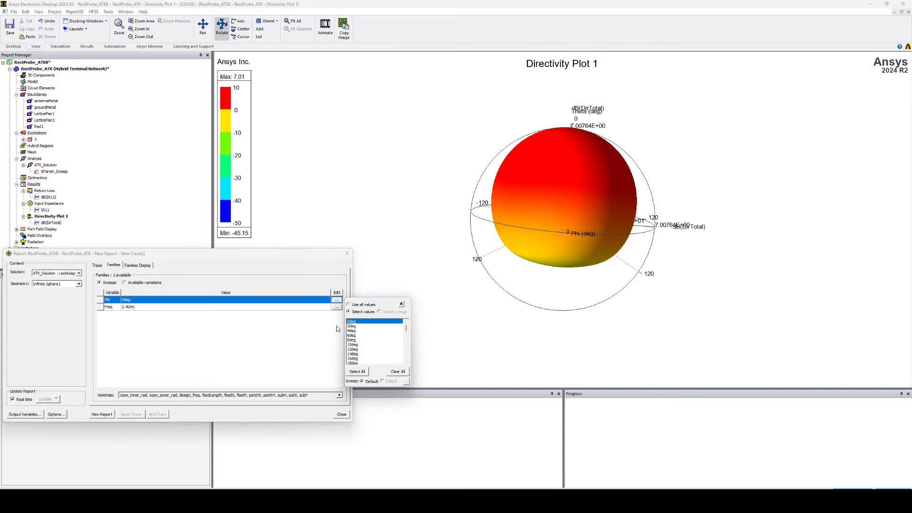
left_click(192, 341)
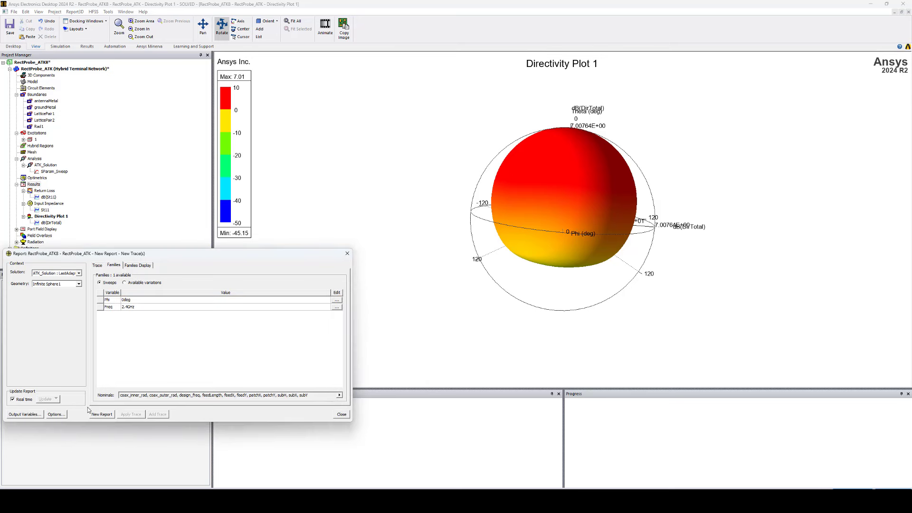
left_click(101, 415)
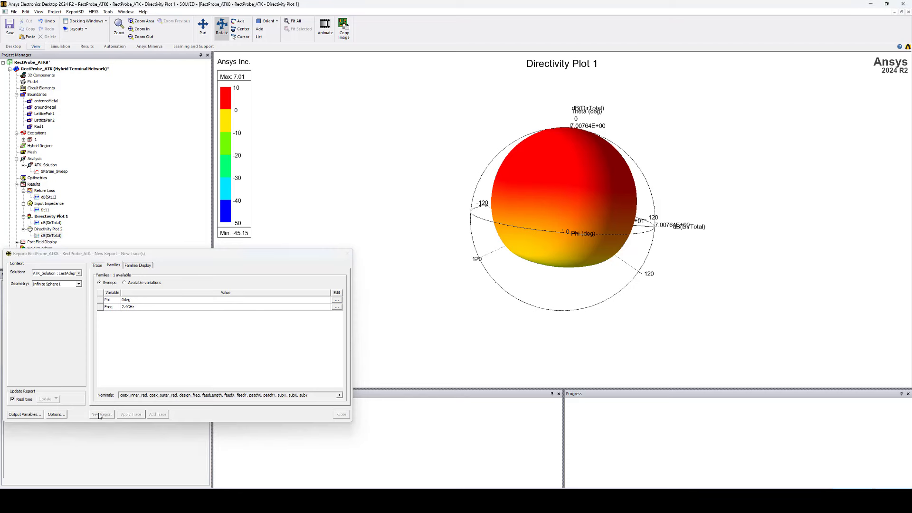
left_click(342, 415)
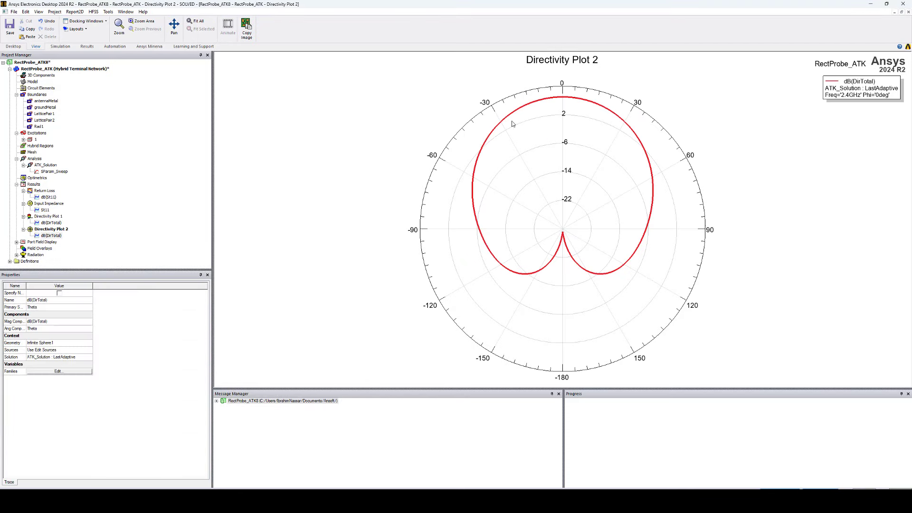
Add a marker on the radiation pattern curve at Theta 0 deg.
right_click(539, 74)
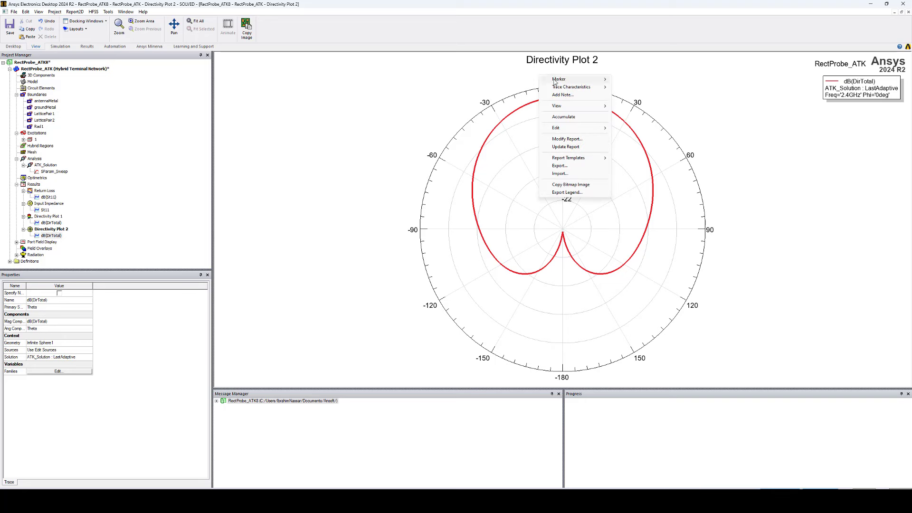
mouse_move(574, 81)
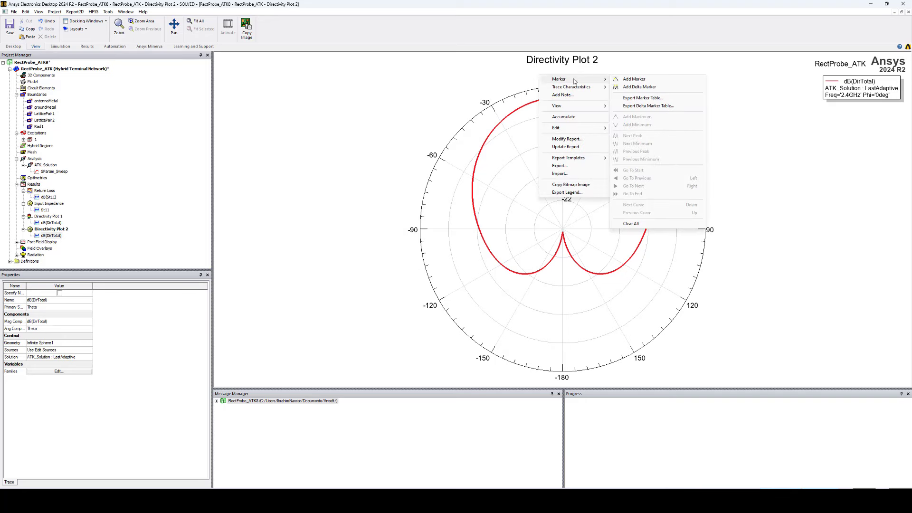
left_click(629, 80)
left_click(562, 97)
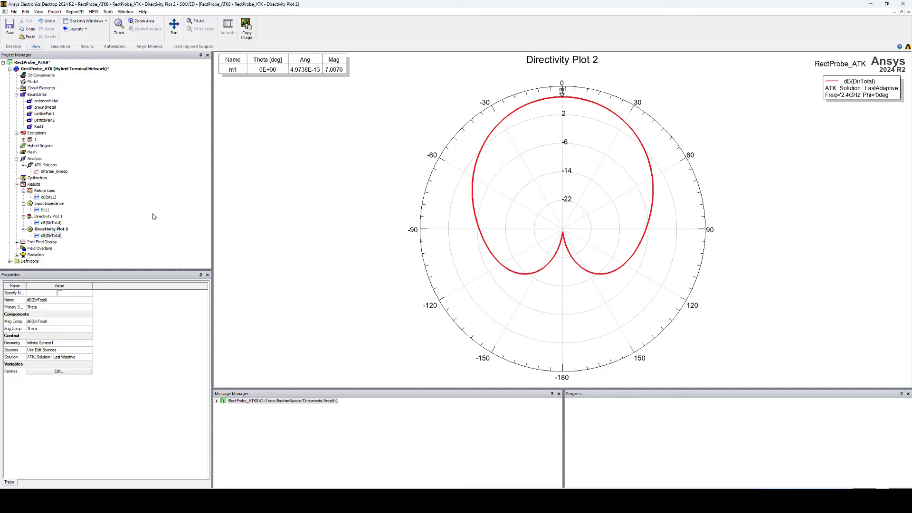
Paste a copy of the dB(DirTotal) trace data into Directivity Plot 2 and name it dB(DirTotal)_NoAF.
right_click(55, 237)
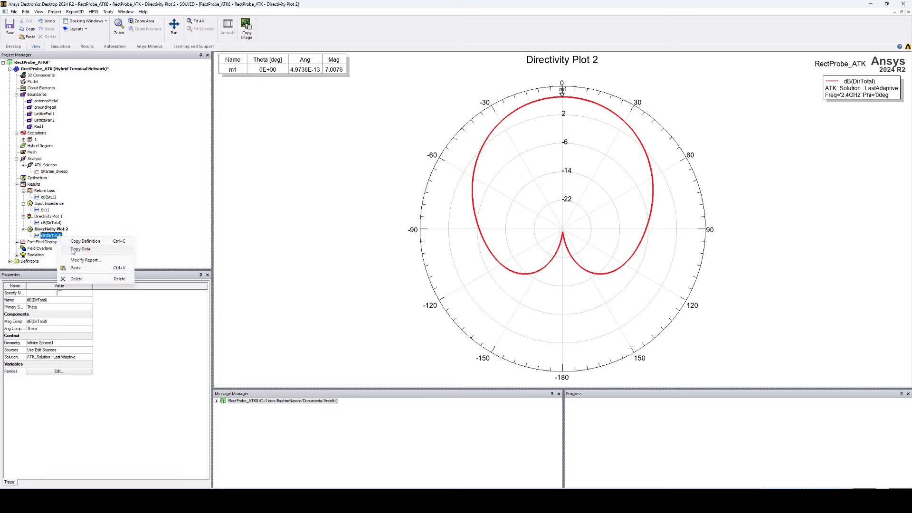
left_click(74, 251)
right_click(51, 231)
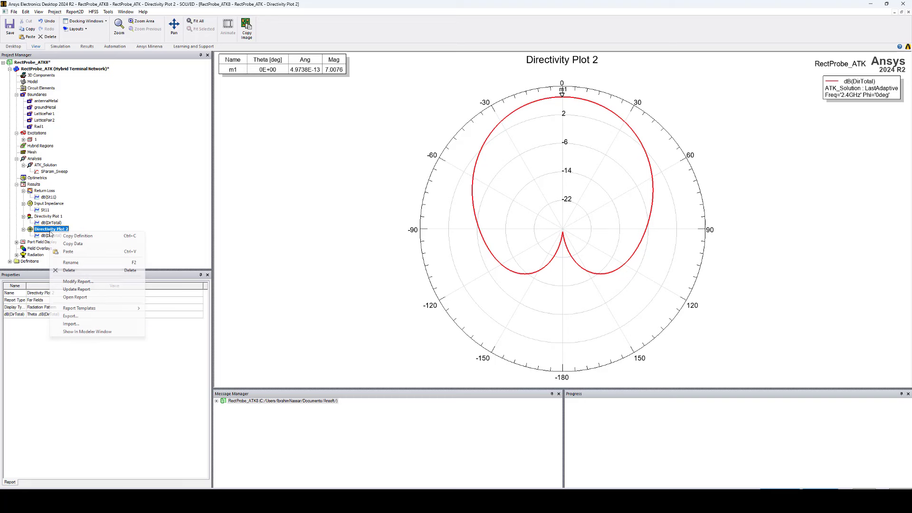
left_click(66, 251)
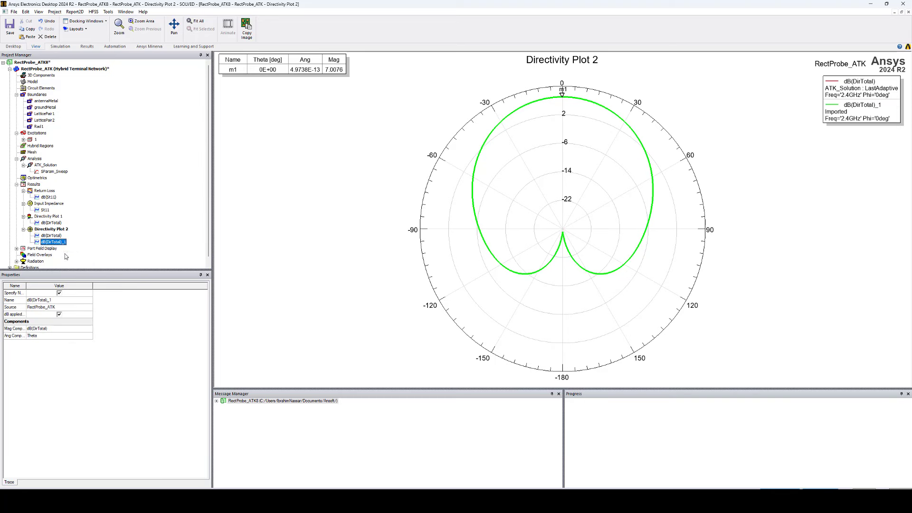
left_click(60, 301)
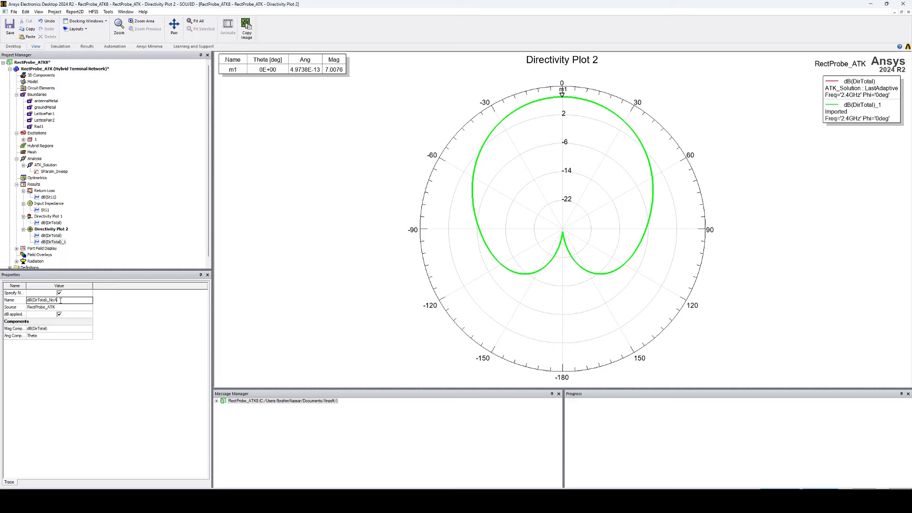
type("NoAF")
key("Return")
Set up a parametric antenna array on the model with array visibility on and a Linear layout.
double_click(70, 69)
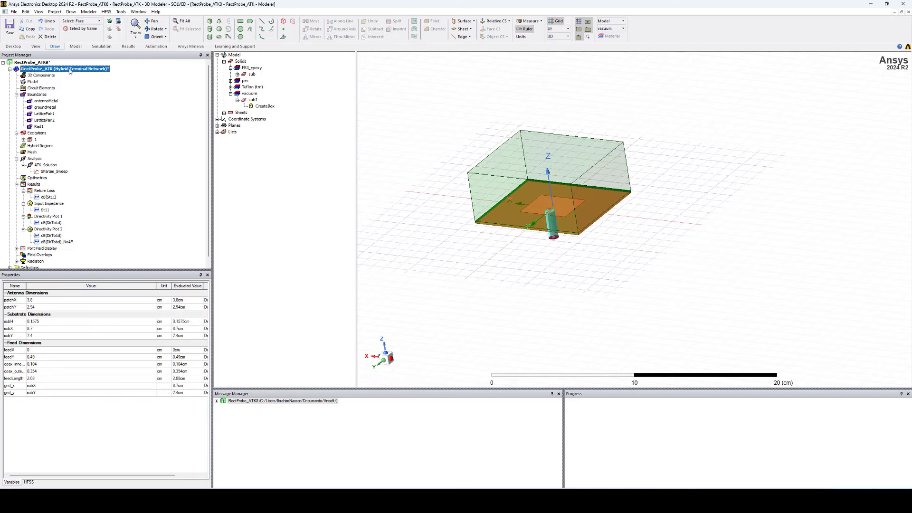
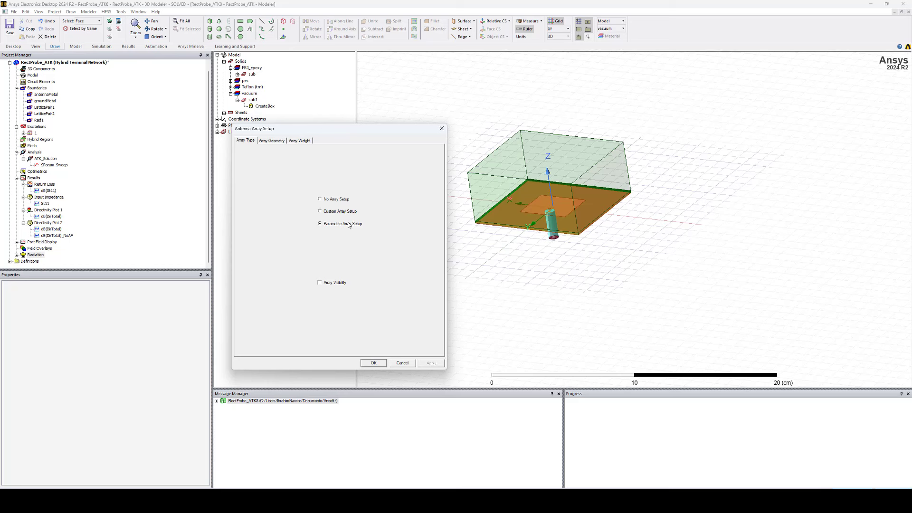
left_click(320, 283)
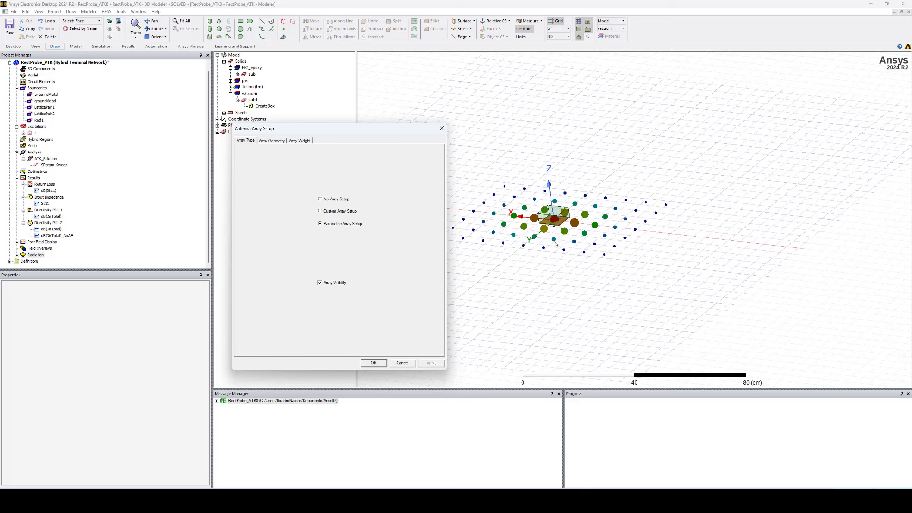
left_click(271, 143)
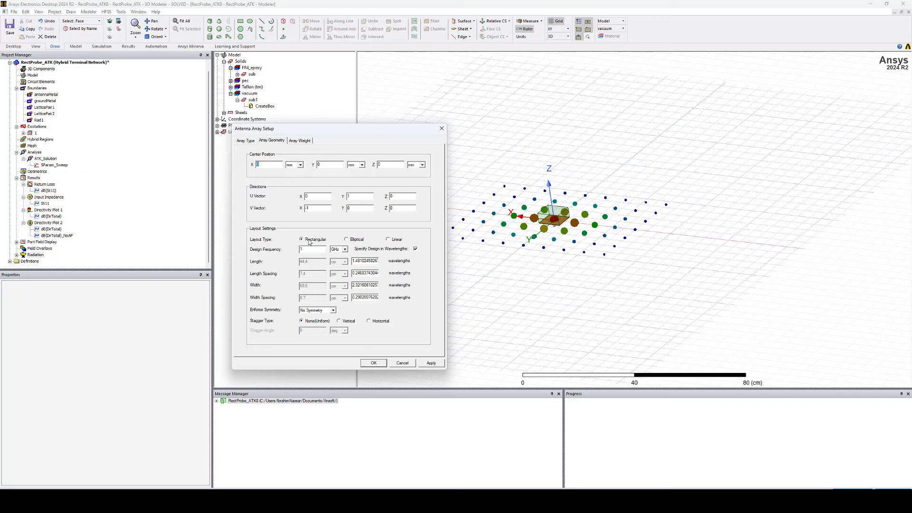
left_click(388, 240)
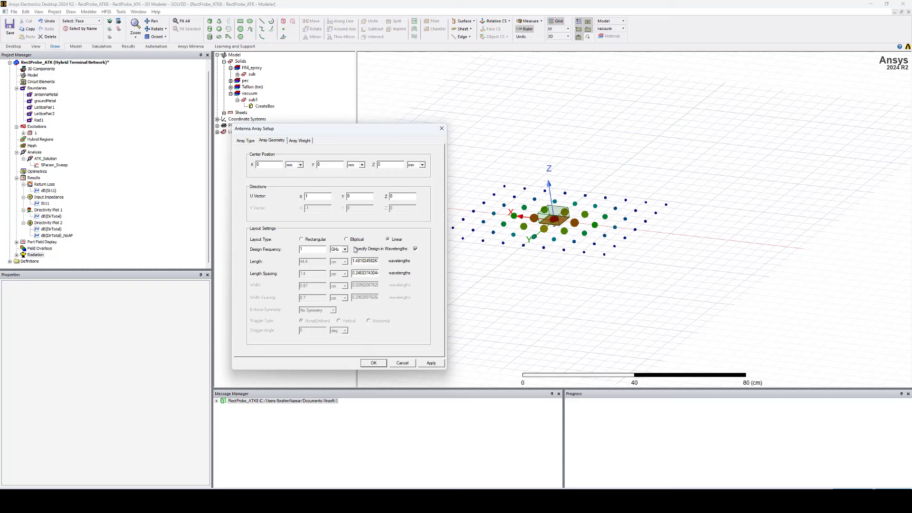
Set the array's design frequency to 2.4 GHz, disable wavelength-based design, and apply 8.7 cm length spacing and 26.1 cm length.
double_click(308, 249)
left_click(416, 248)
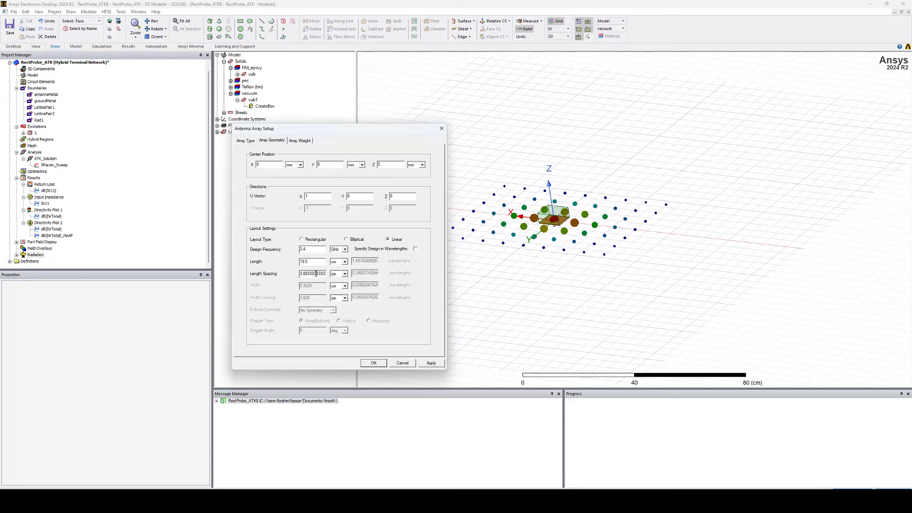
double_click(316, 275)
type("8.7")
left_click_drag(311, 262, 297, 262)
type("26.1")
left_click(430, 364)
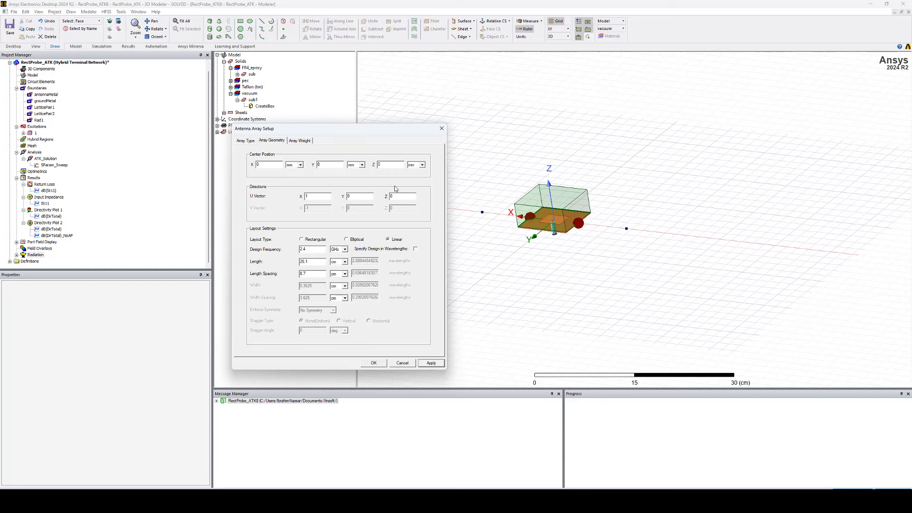
Give the array a Uniform aperture taper with custom scan angles of Phi 0 deg and Theta 0 deg, and accept the setup.
left_click(298, 141)
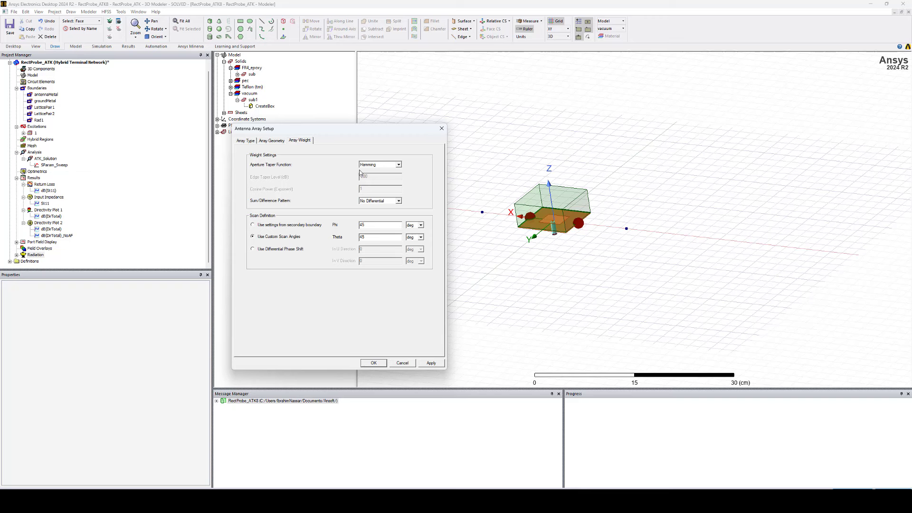
left_click(376, 165)
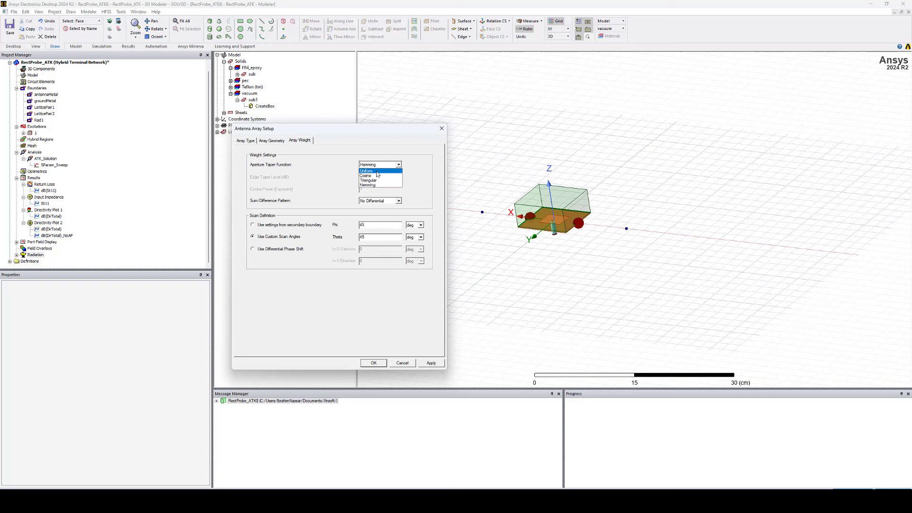
left_click(378, 173)
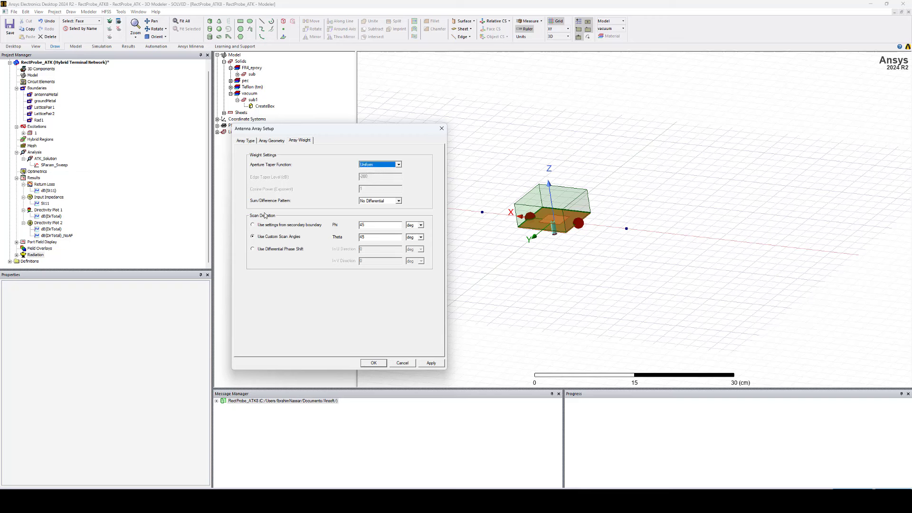
double_click(369, 226)
type("00")
left_click(431, 364)
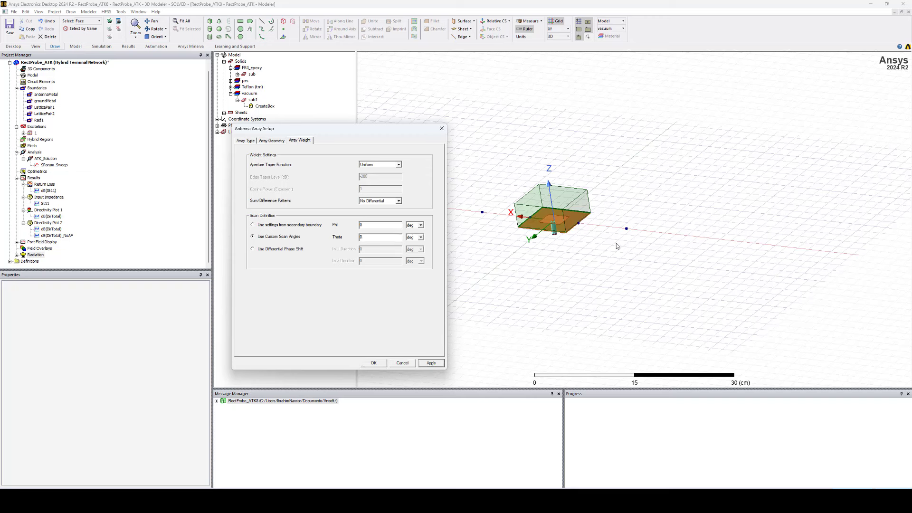
left_click(374, 363)
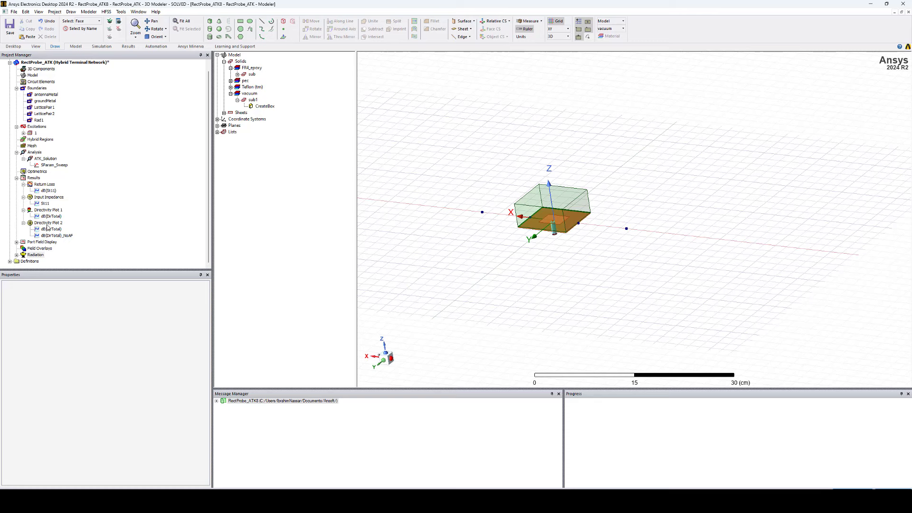
View the array's directivity in the 3D polar Directivity Plot 1 and in Directivity Plot 2.
left_click(47, 210)
double_click(46, 209)
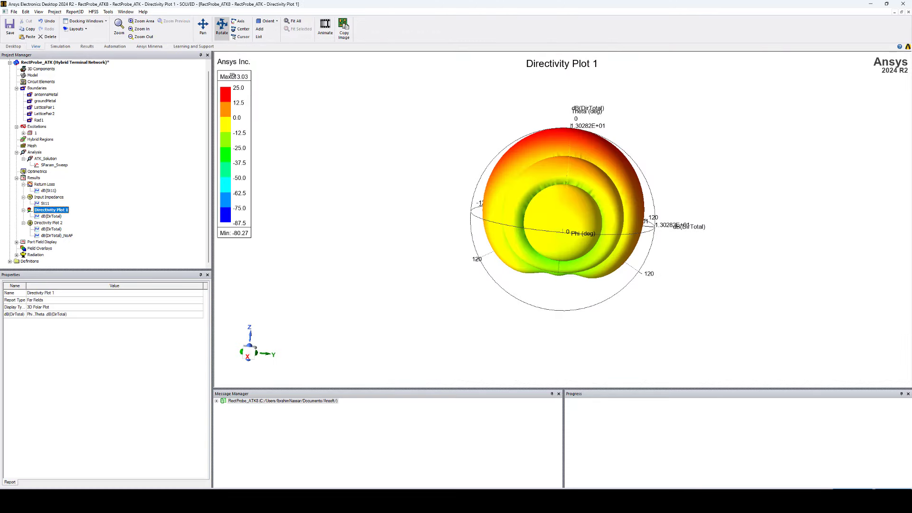
left_click_drag(512, 220, 356, 251)
double_click(48, 223)
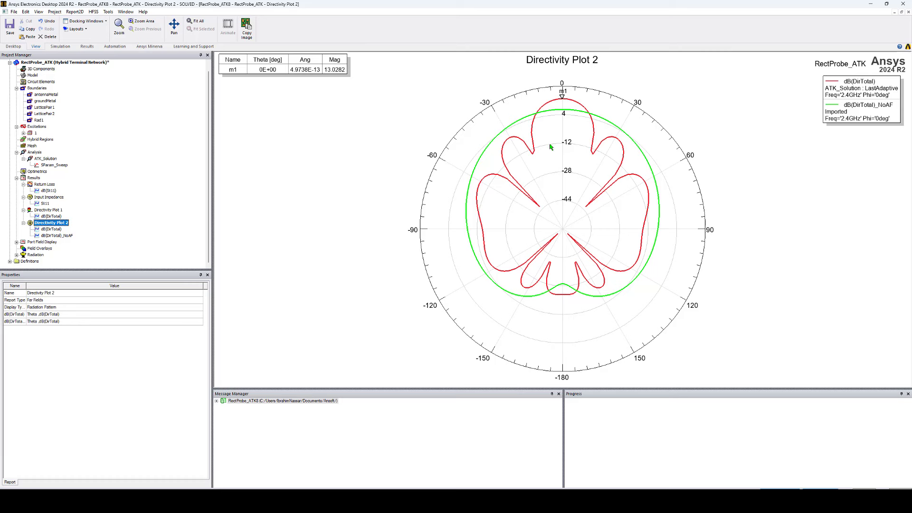
Paste a copy of the array's dB(DirTotal) data into Directivity Plot 2 and name it dB(DirTotal)_AF_HFSS.
right_click(52, 230)
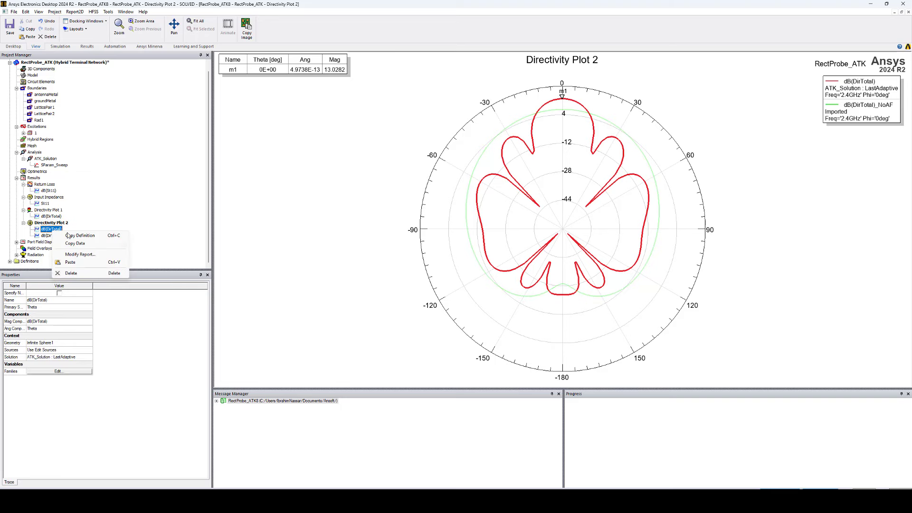
left_click(61, 228)
right_click(60, 228)
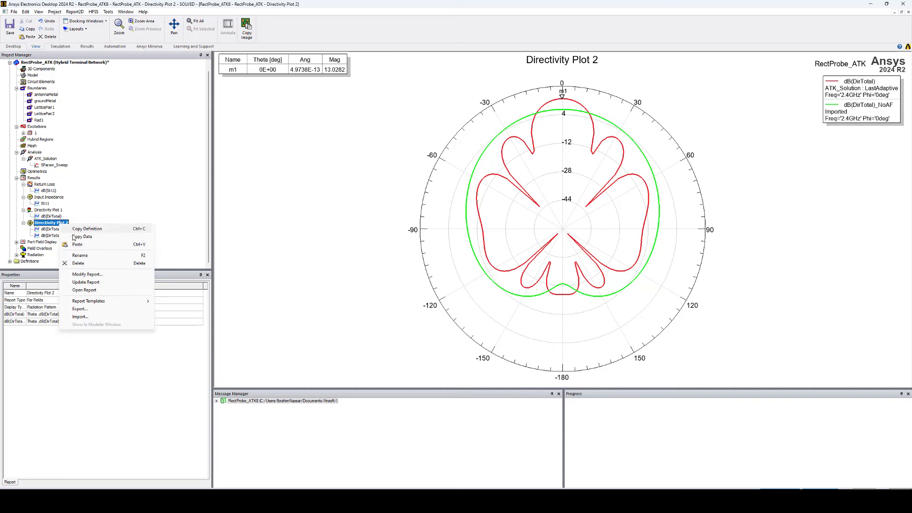
left_click(80, 241)
left_click(66, 301)
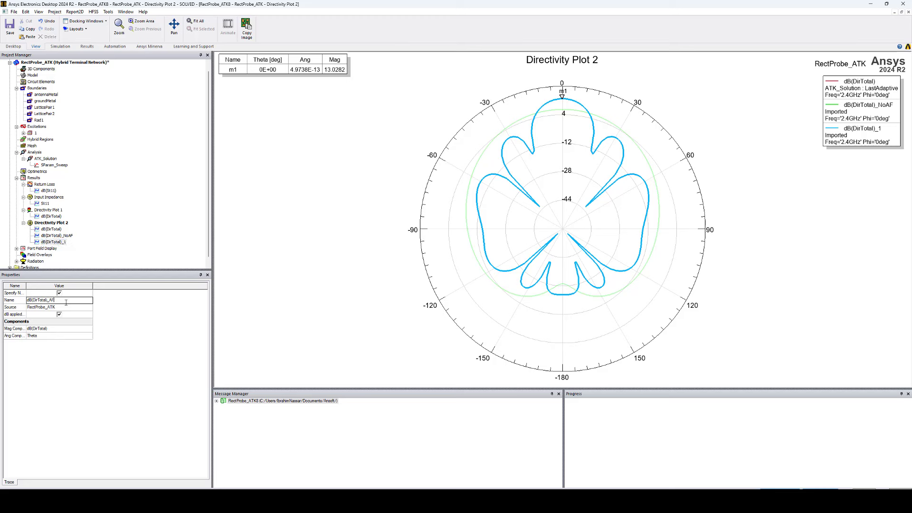
type("AF_HFSS")
key("Tab")
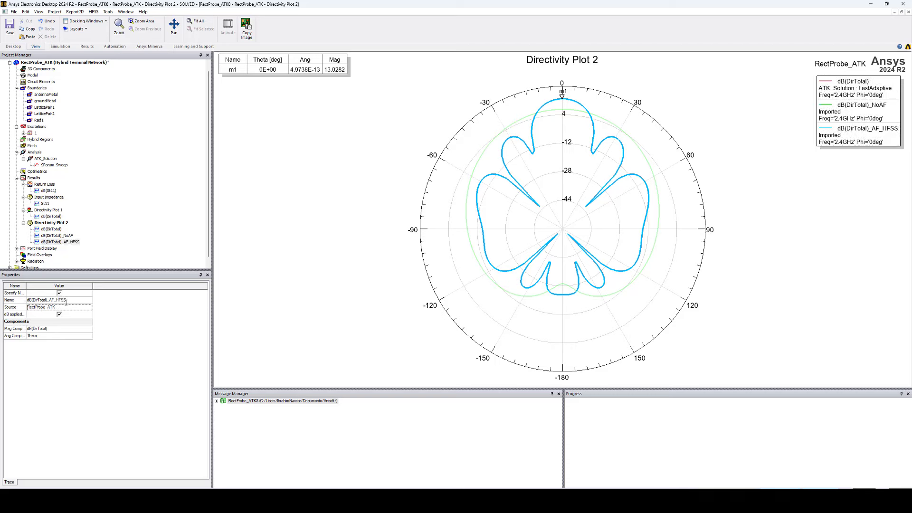
Remove the array from the model by changing the antenna array type to No Array Setup.
double_click(86, 64)
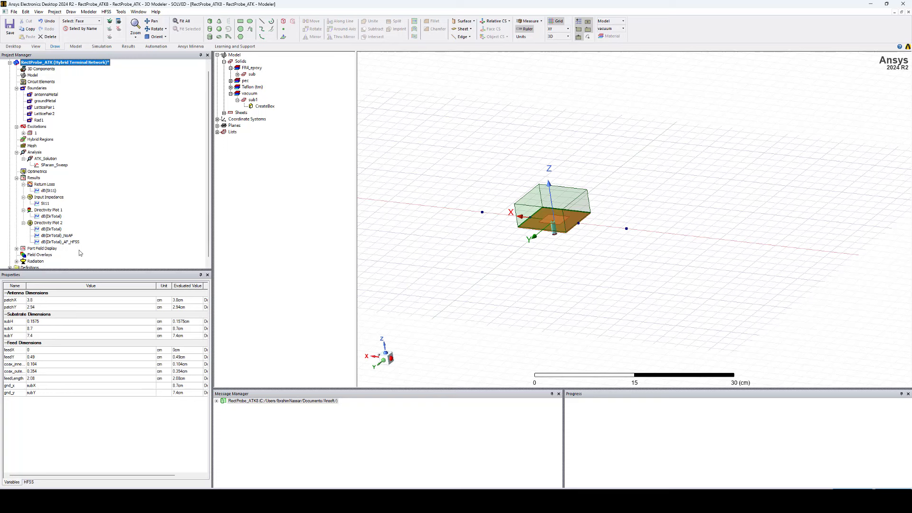
scroll(60, 251, "down", 1)
right_click(37, 256)
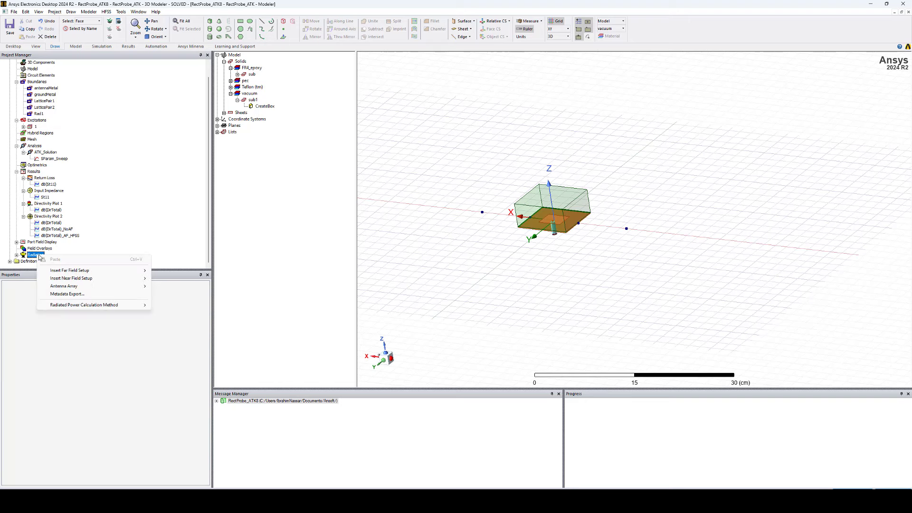
mouse_move(127, 288)
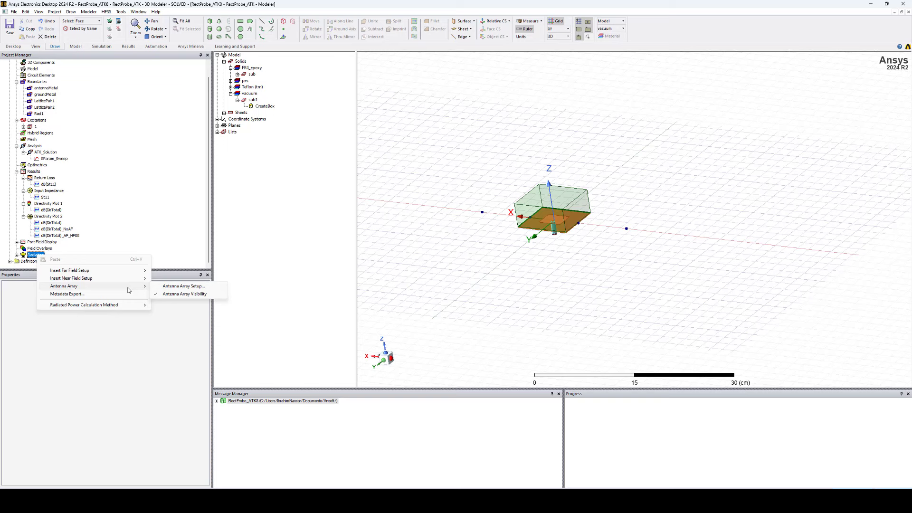
left_click(172, 286)
left_click(363, 141)
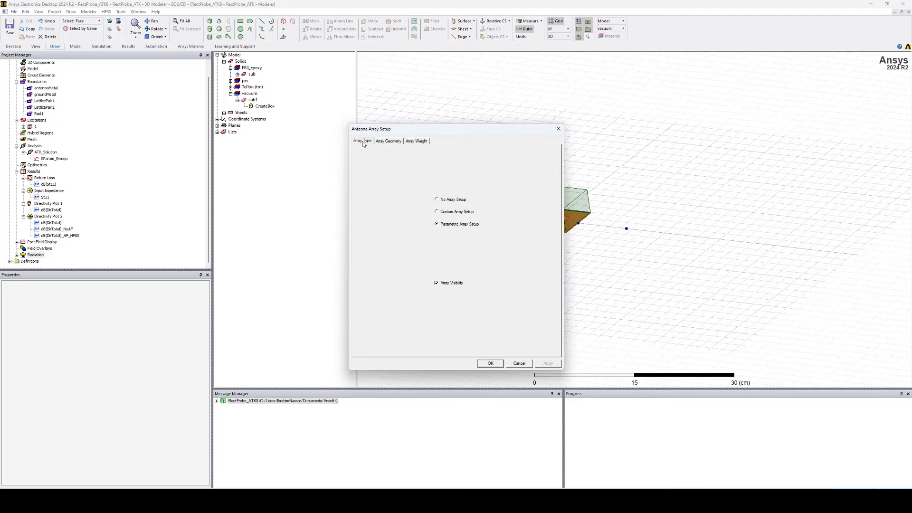
left_click_drag(432, 130, 276, 131)
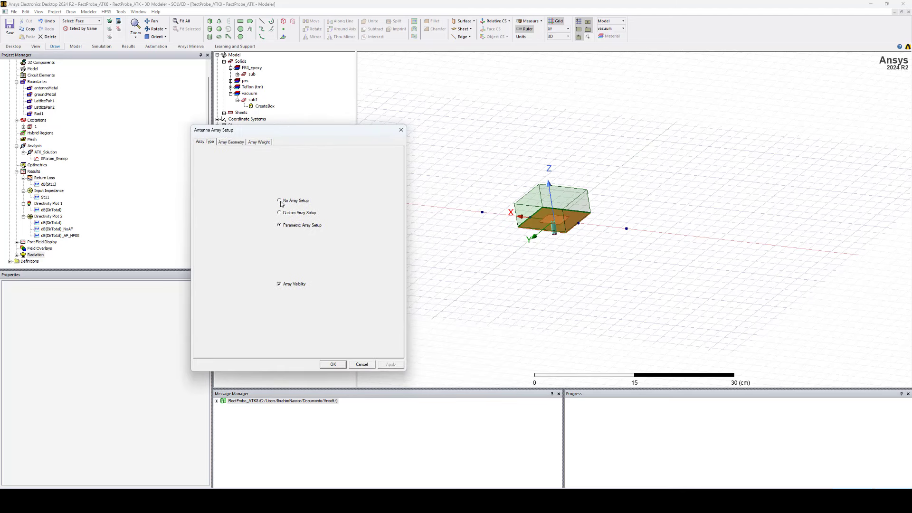
left_click(281, 201)
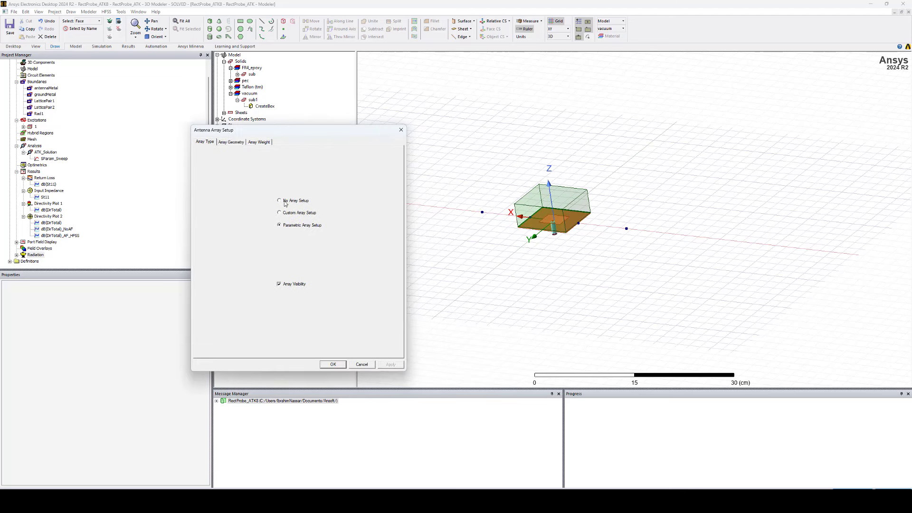
left_click(333, 364)
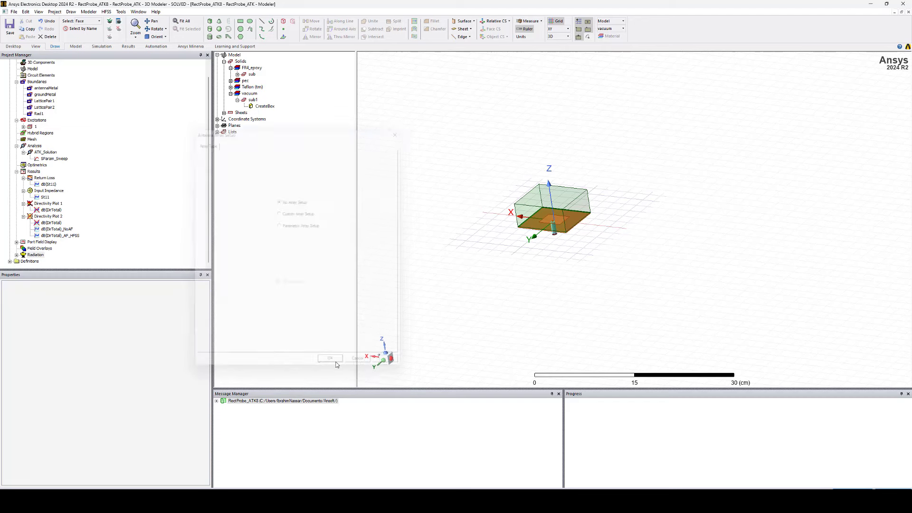
Compare the live dB(DirTotal) trace with the NoAF and AF_HFSS copies in Directivity Plot 2.
double_click(40, 217)
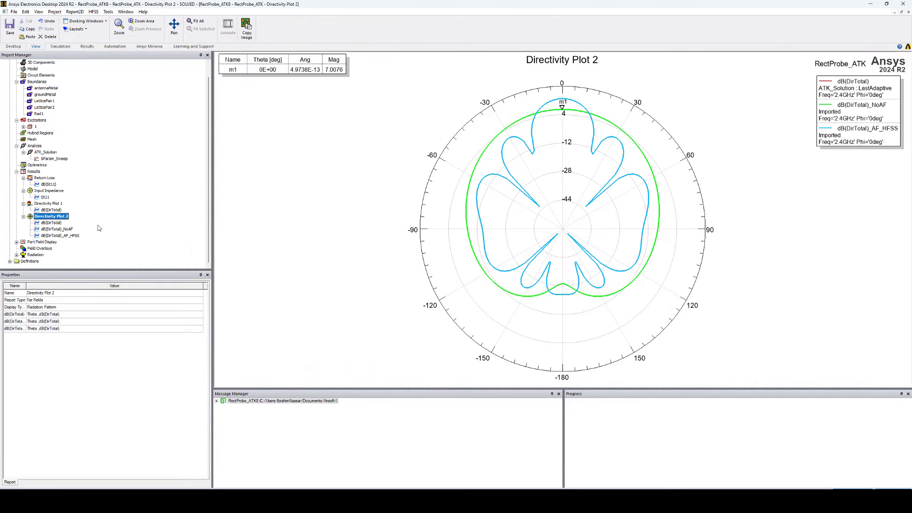
left_click(55, 223)
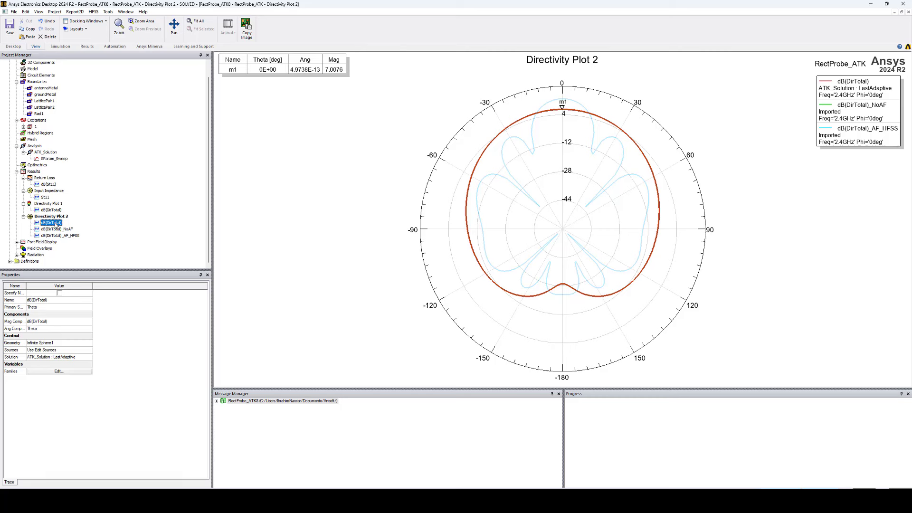
scroll(87, 171, "up", 1)
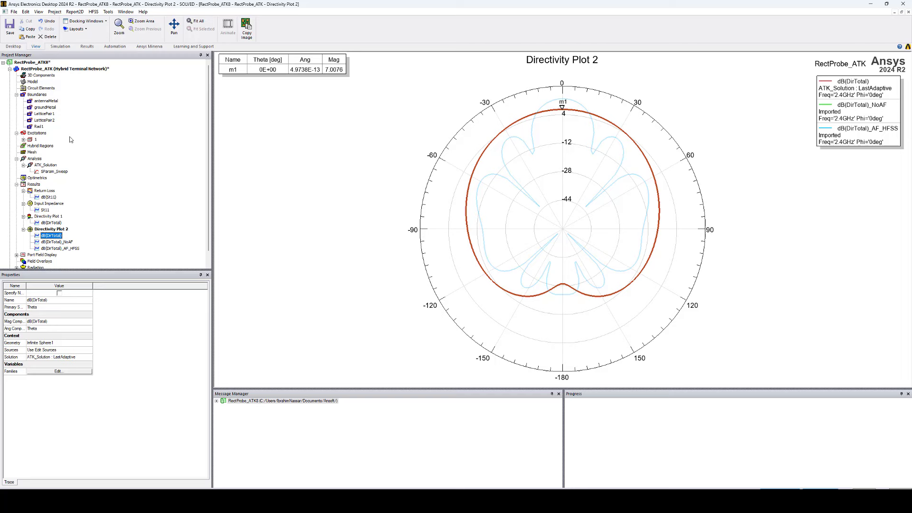
Set the antenna array type to Custom Array Setup with array visibility on, and browse the Desktop for a definition file to import.
double_click(62, 70)
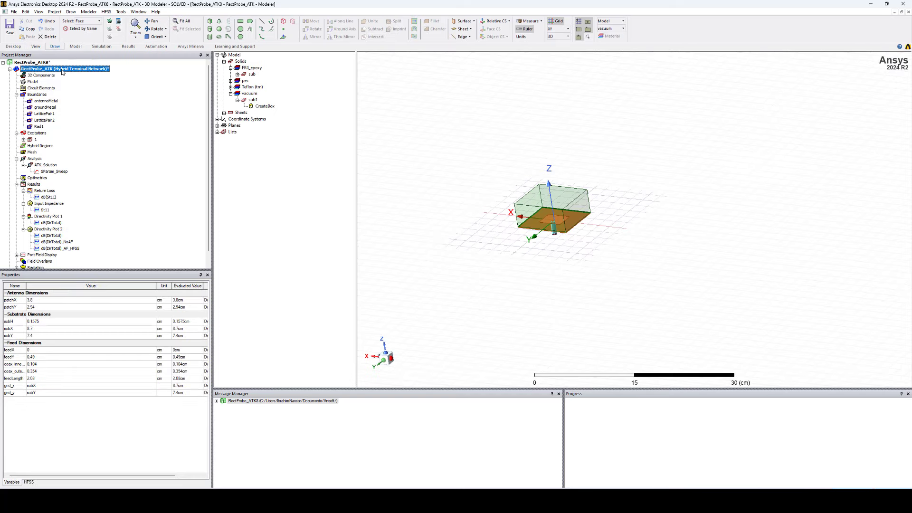
scroll(119, 204, "down", 1)
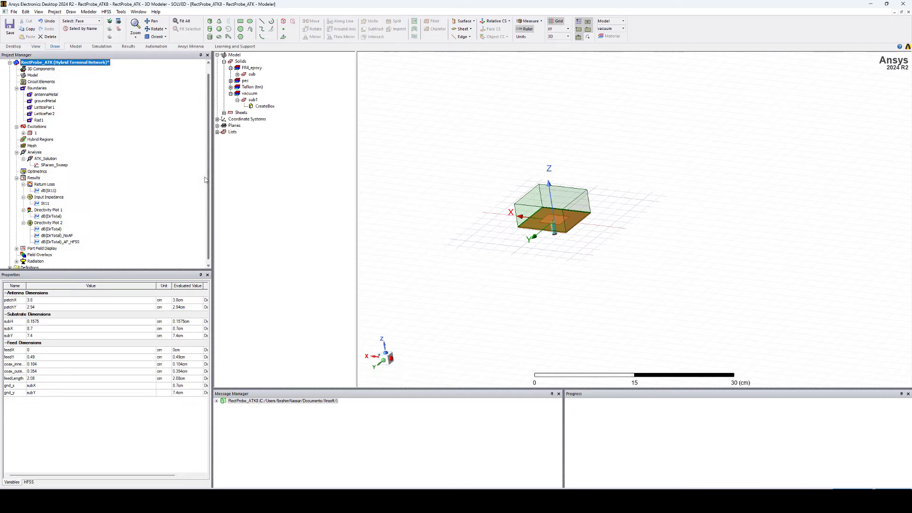
right_click(39, 255)
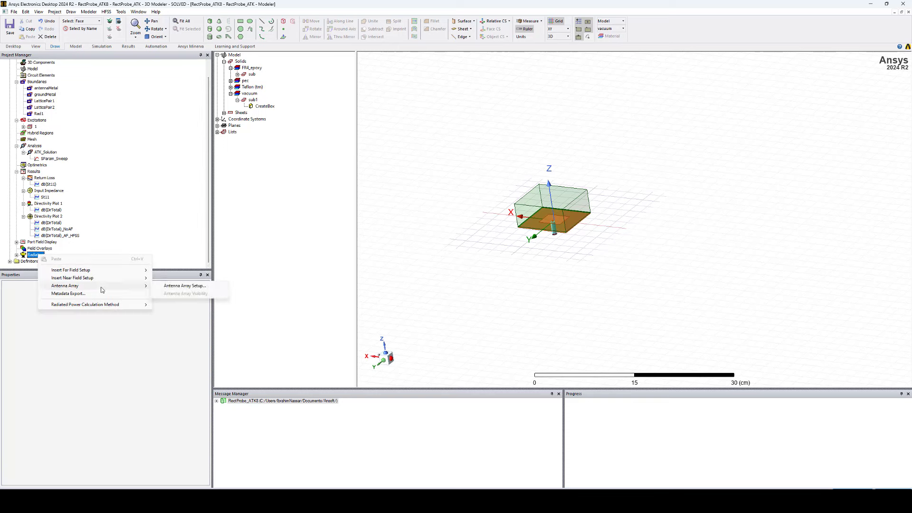
left_click(184, 286)
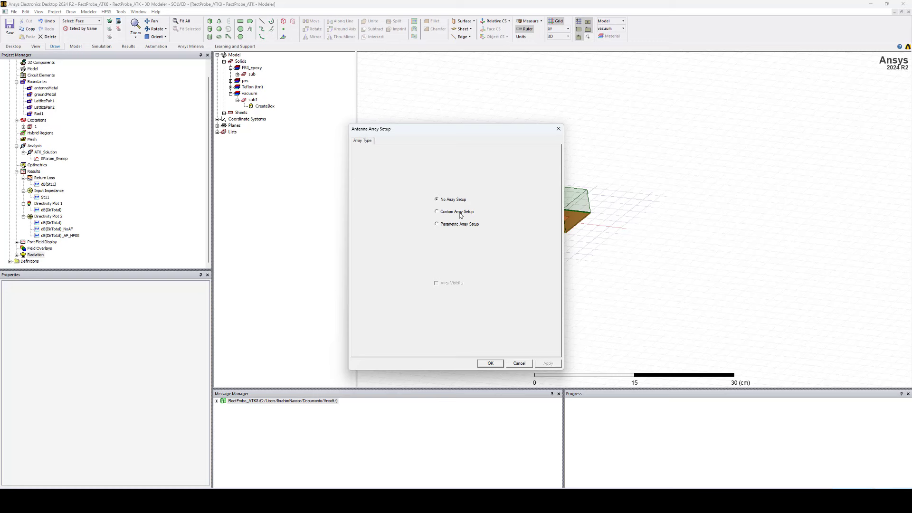
left_click(459, 213)
left_click_drag(448, 127, 279, 123)
left_click(268, 280)
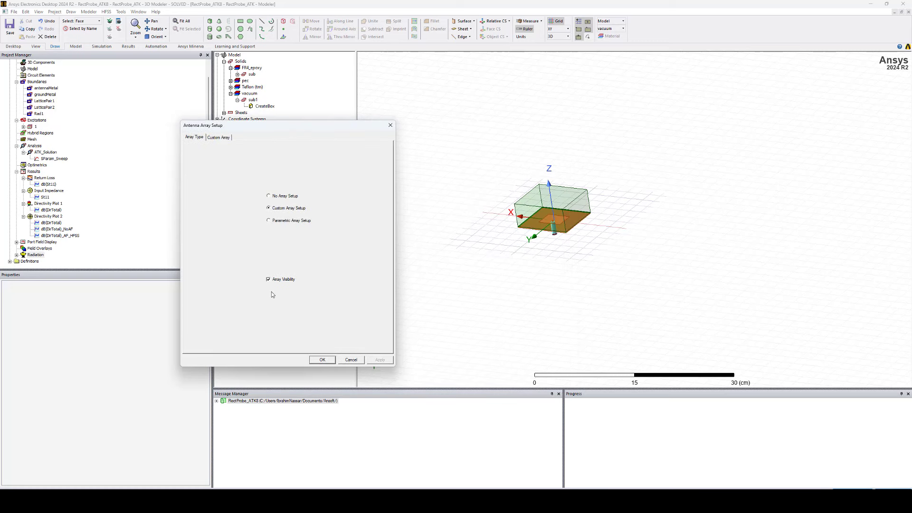
left_click(214, 138)
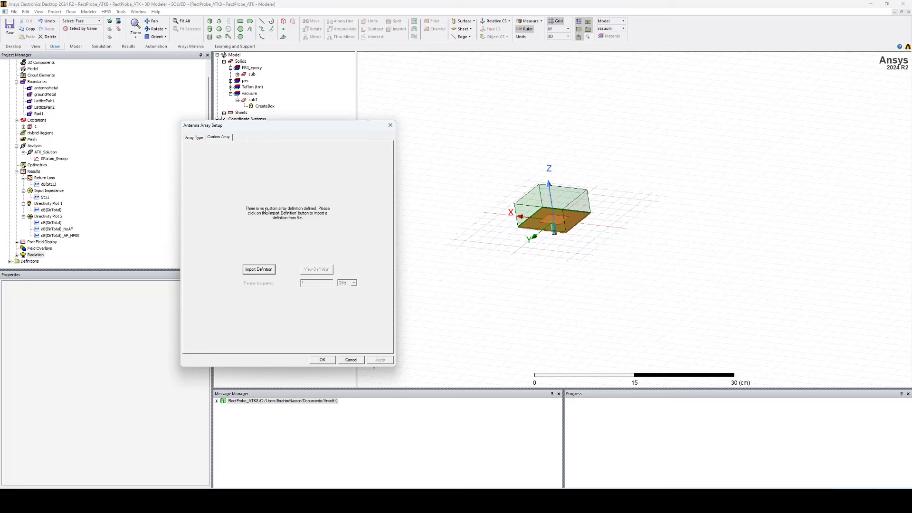
left_click(260, 270)
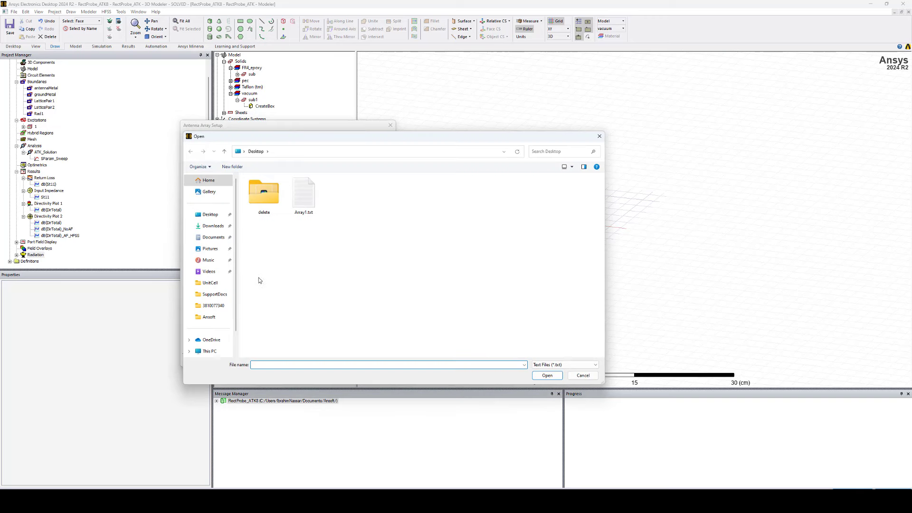
left_click(580, 377)
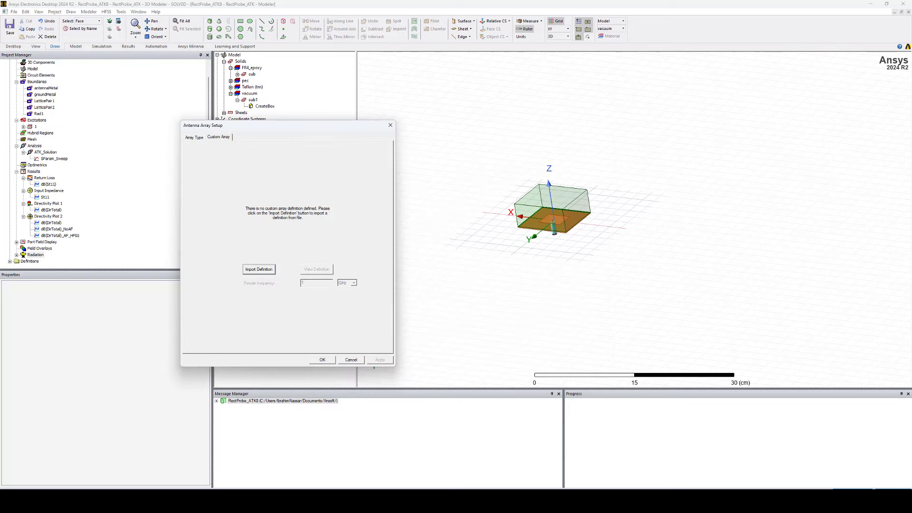
Switch to Notepad with a blank document and place its window beside the array setup dialog.
key("super")
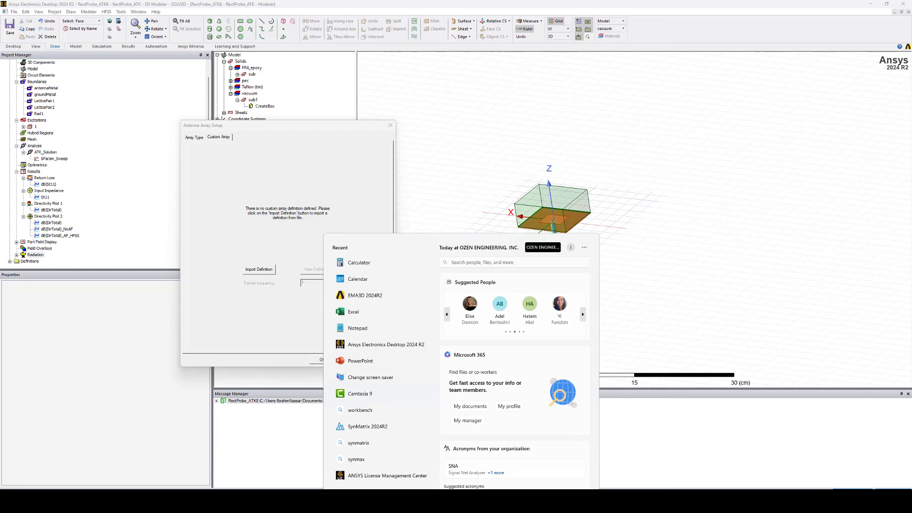
type("note")
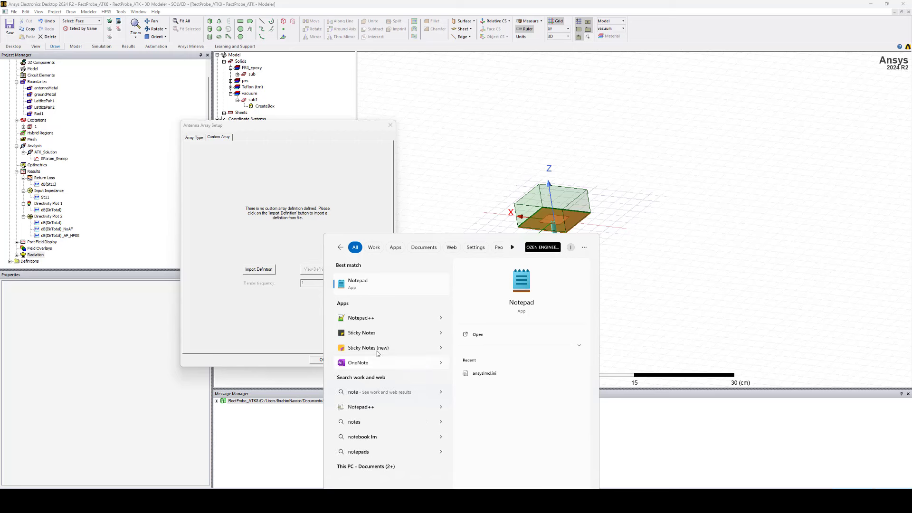
left_click(360, 288)
left_click(312, 126)
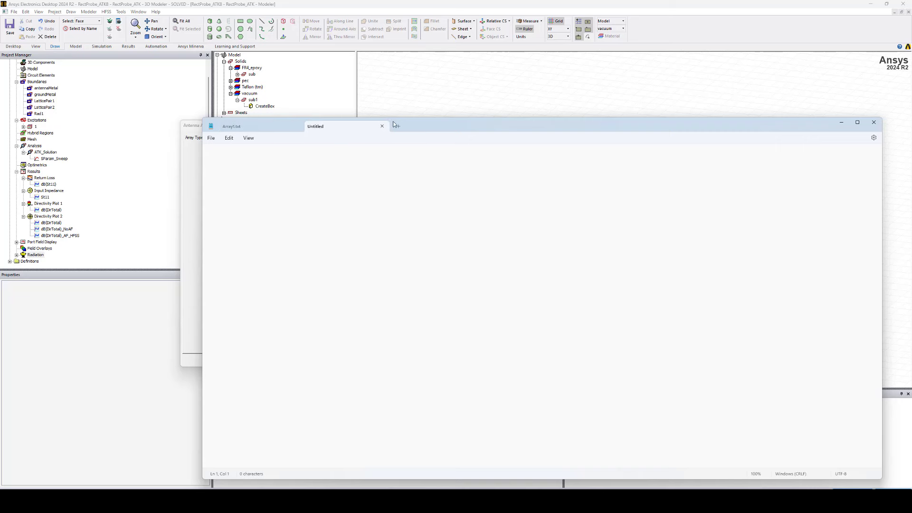
left_click_drag(425, 123, 597, 86)
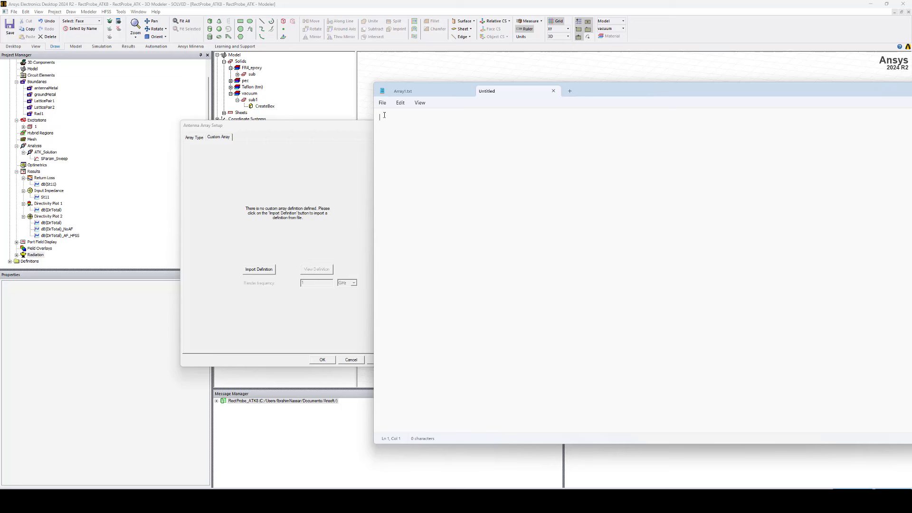
Write the array definition with the cell count 4 followed by four identical element lines reading 0 0 0 1V 0deg.
type("4")
type("0")
type(" 0 0")
type(" 1V 0deg")
left_click(394, 123)
triple_click(394, 123)
key("ctrl+c")
left_click(422, 128)
key("ctrl+v")
key("ctrl+v")
key("ctrl+v")
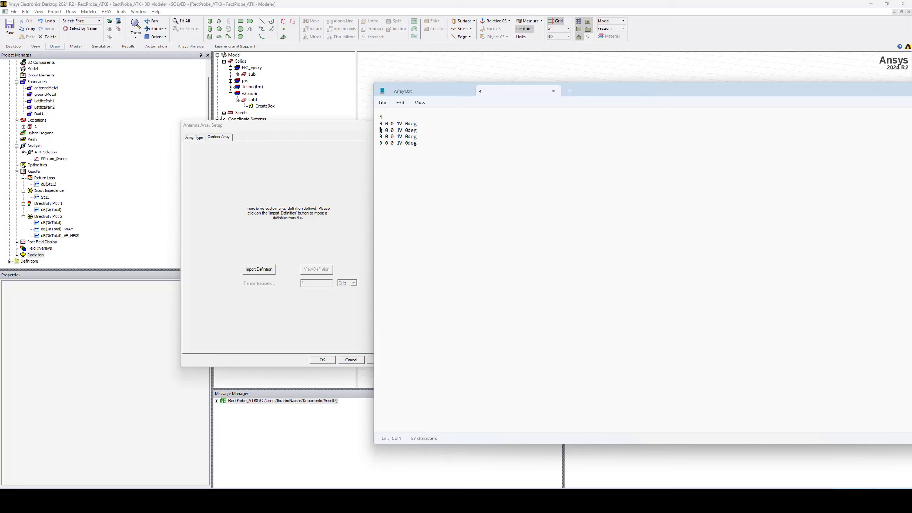
Set the X coordinates of the second, third and fourth elements to 8.7cm, 17.4cm and 26.1cm.
left_click_drag(380, 130, 383, 132)
type("8.7")
left_click_drag(380, 136, 384, 138)
type("17.4")
left_click_drag(379, 143, 383, 144)
type("26.1")
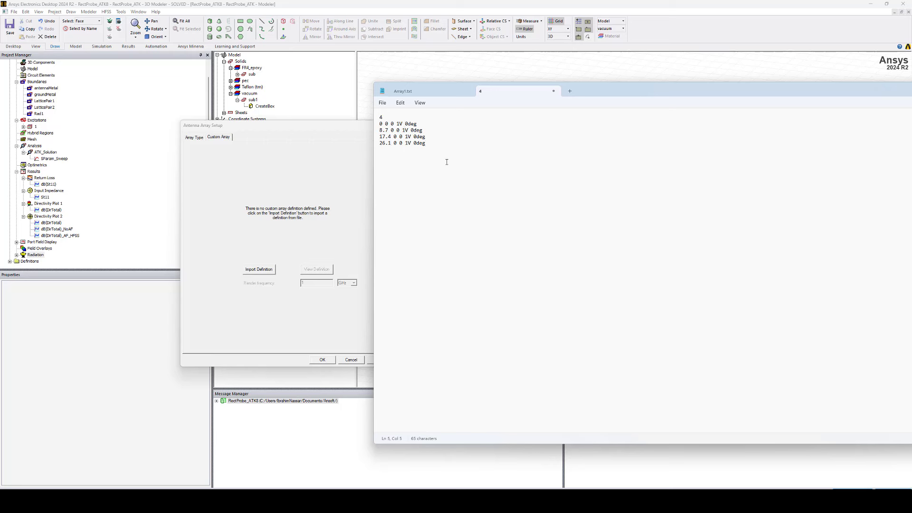
left_click(388, 131)
type("cm")
type("cm")
type("cm")
Save the array definition as the text file array2 on the Desktop.
left_click(382, 103)
left_click(389, 163)
type("a")
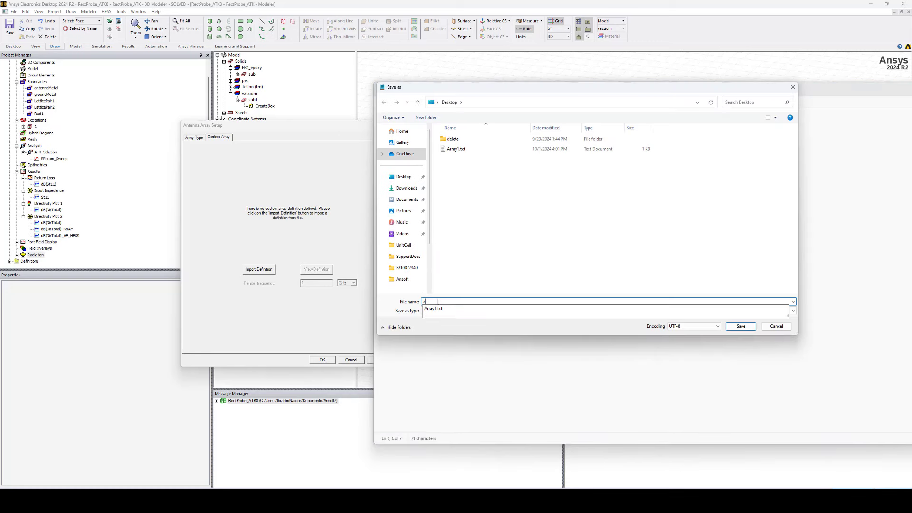
type("rray2")
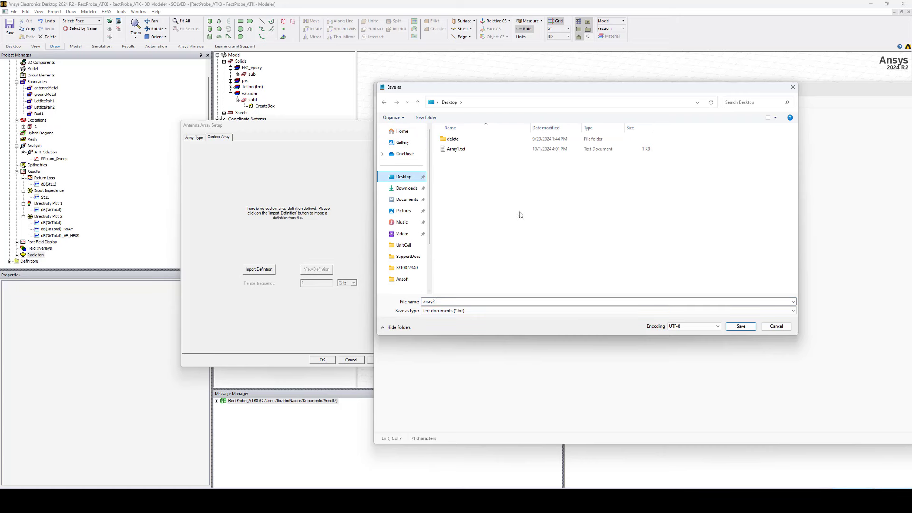
left_click(741, 327)
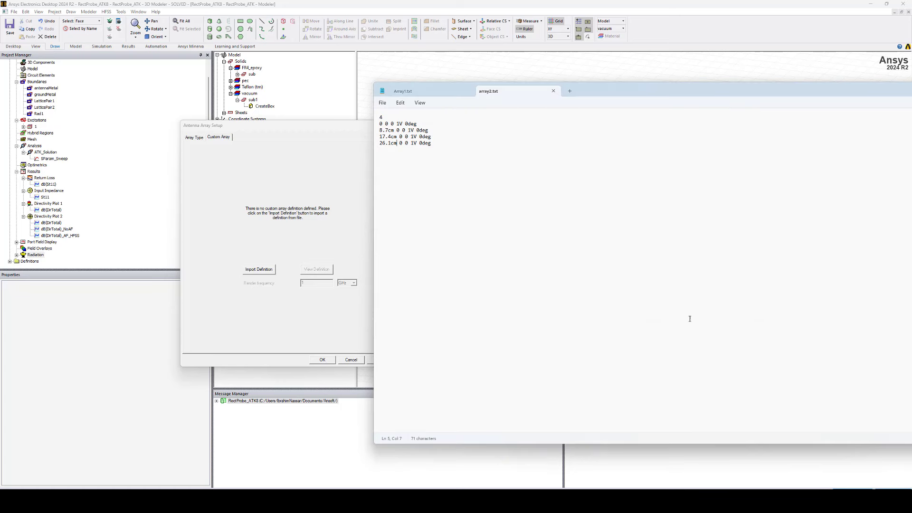
Return to HFSS and import array2.txt from the Desktop as the custom array definition.
left_click(327, 193)
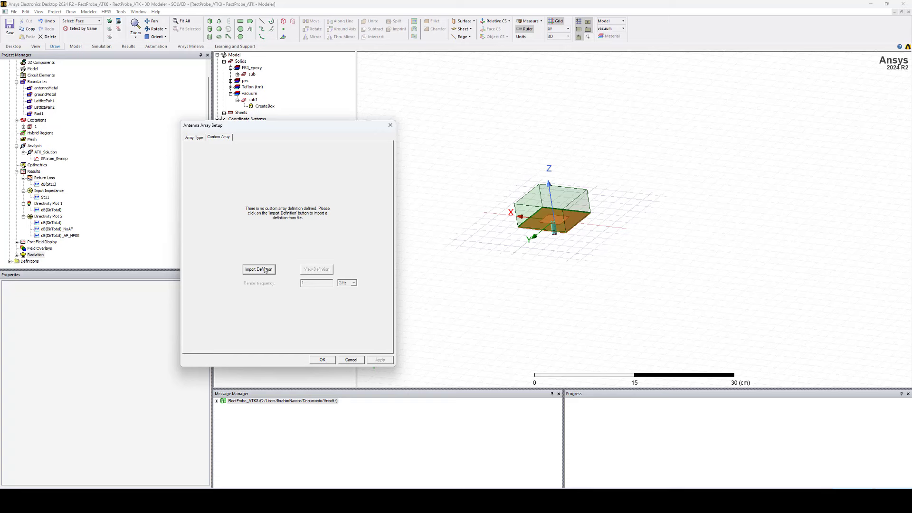
left_click(265, 269)
left_click(343, 195)
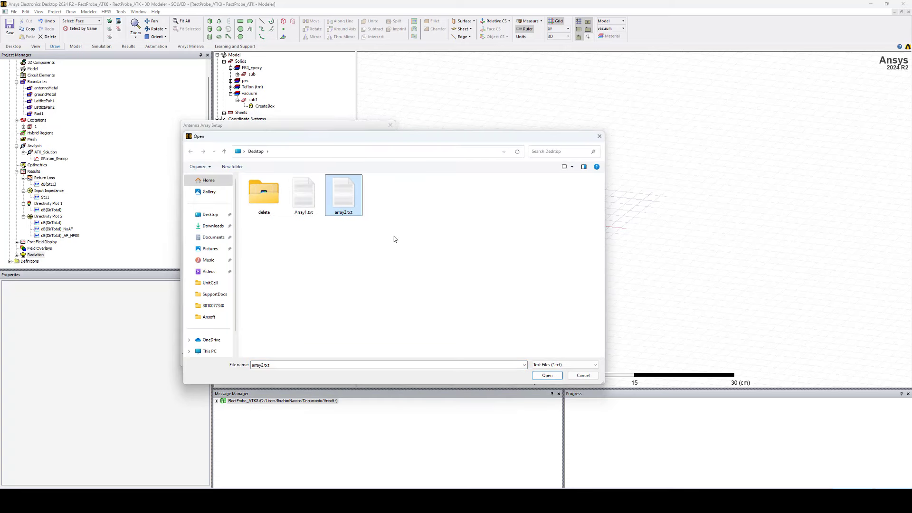
left_click(546, 375)
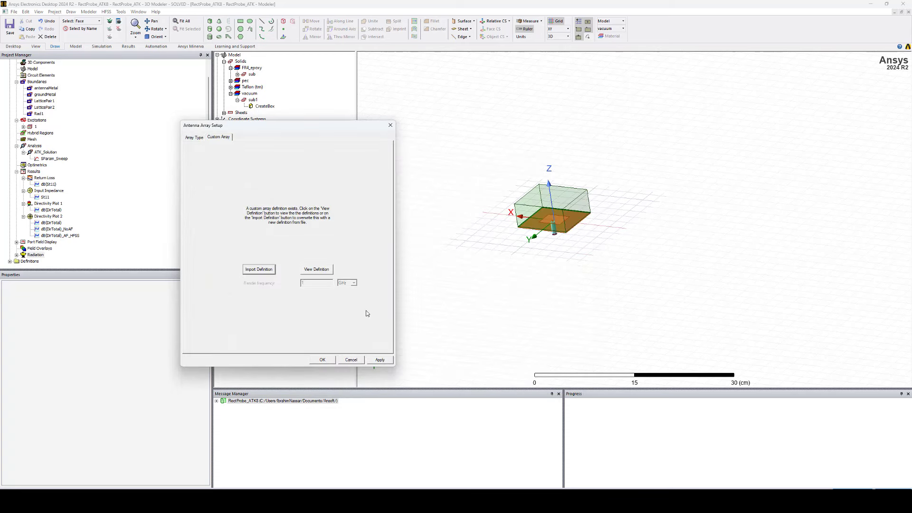
Review the cell coordinates, amplitudes and phases of the imported custom array definition, and apply the array setup.
left_click(316, 270)
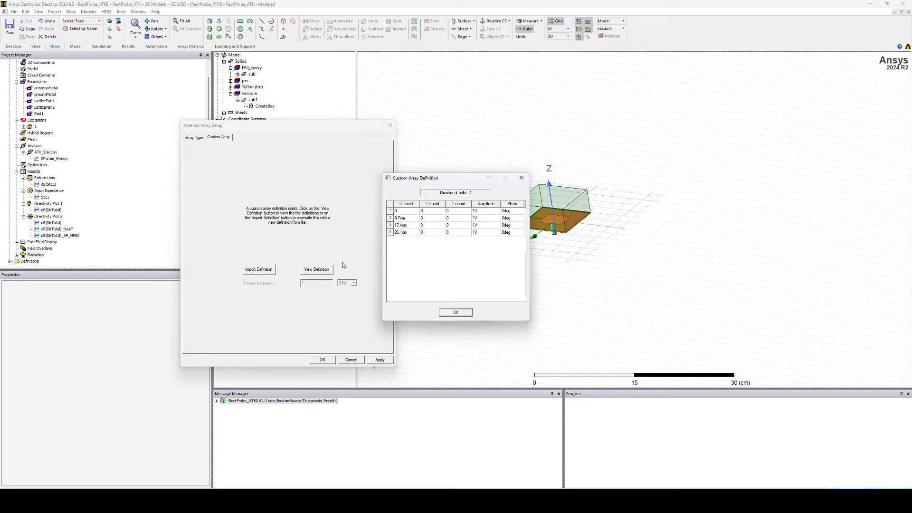
left_click_drag(419, 180, 307, 160)
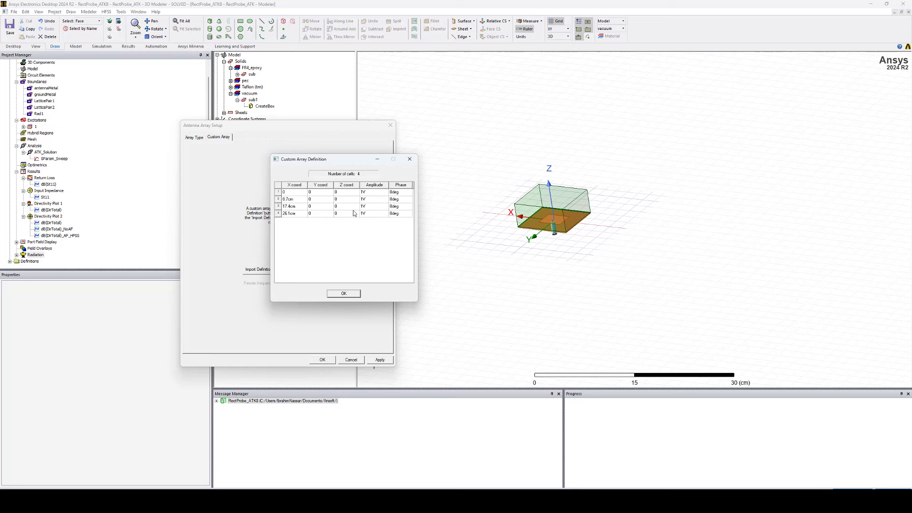
left_click(343, 294)
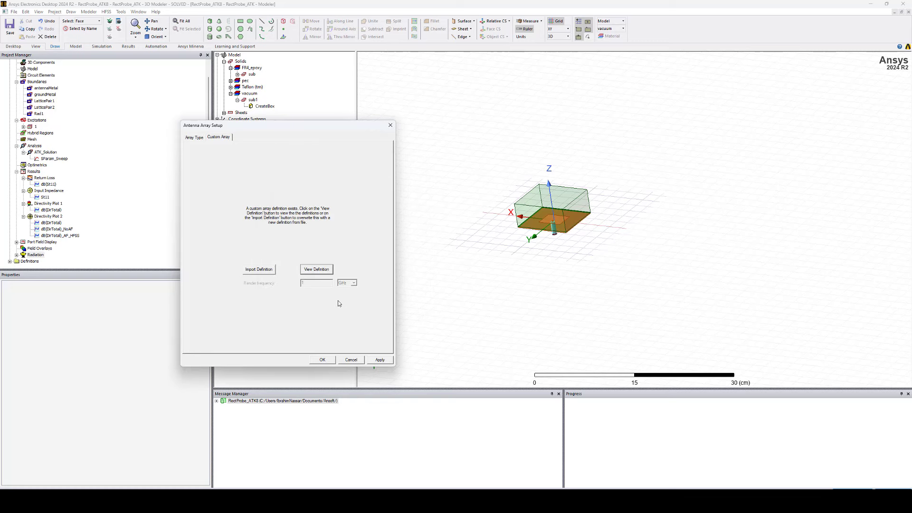
left_click(380, 361)
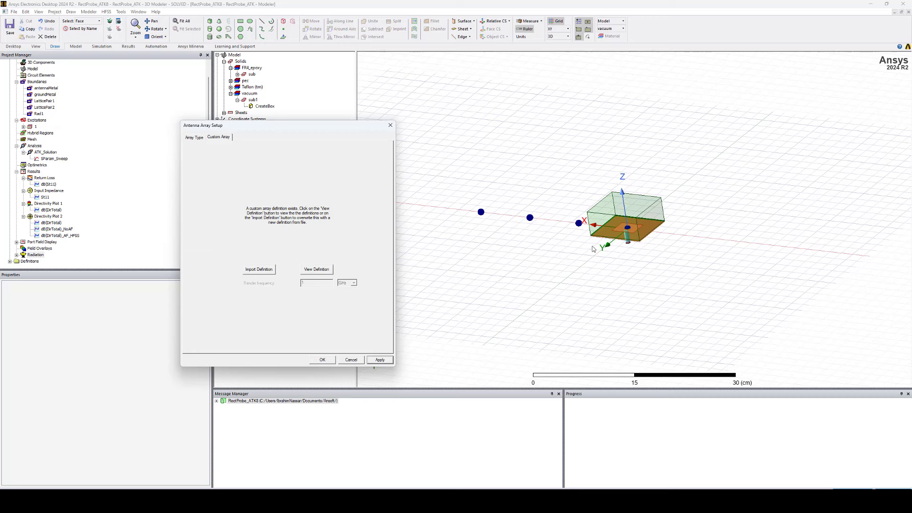
left_click(323, 360)
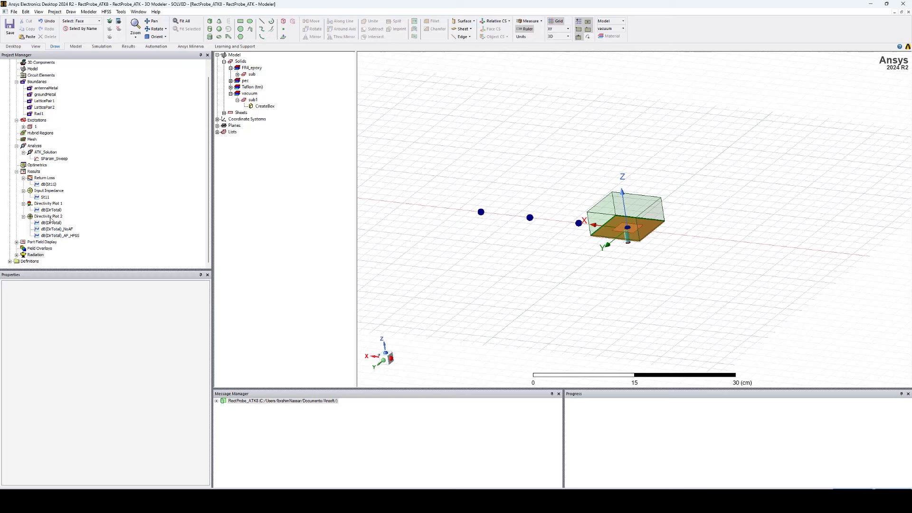
Compare the custom array's dB(DirTotal) trace with the dB(DirTotal)_AF_HFSS copy in Directivity Plot 2.
double_click(51, 217)
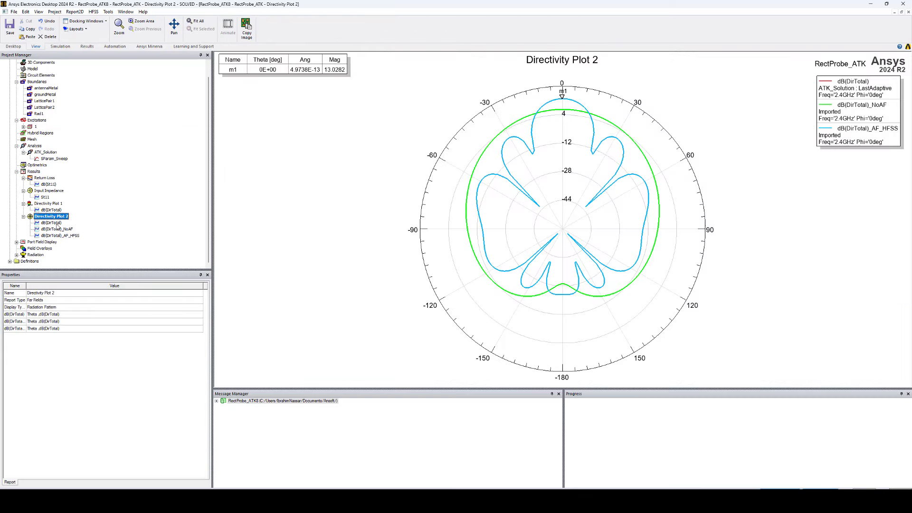
left_click(51, 223)
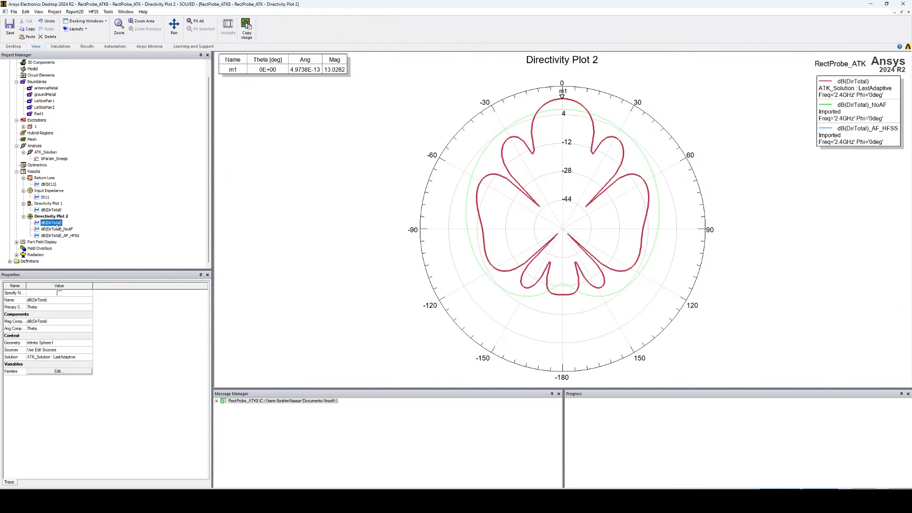
left_click(58, 236, "ctrl")
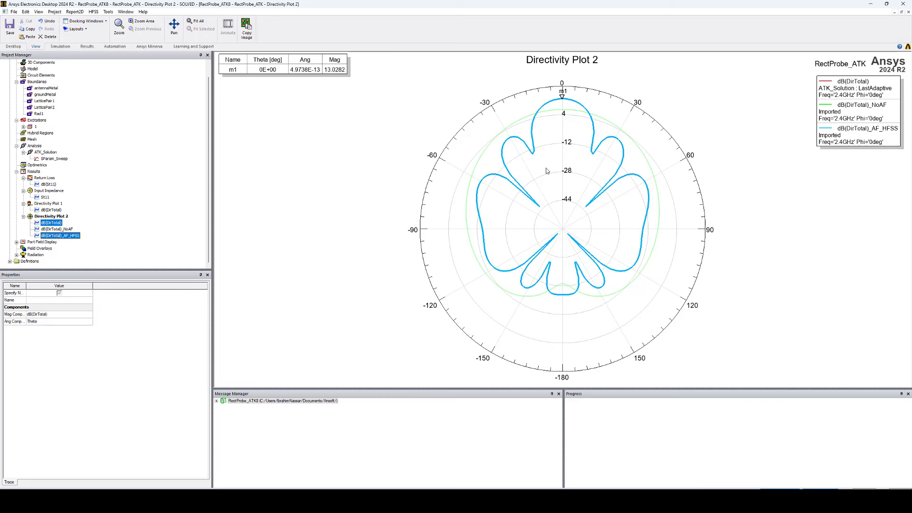